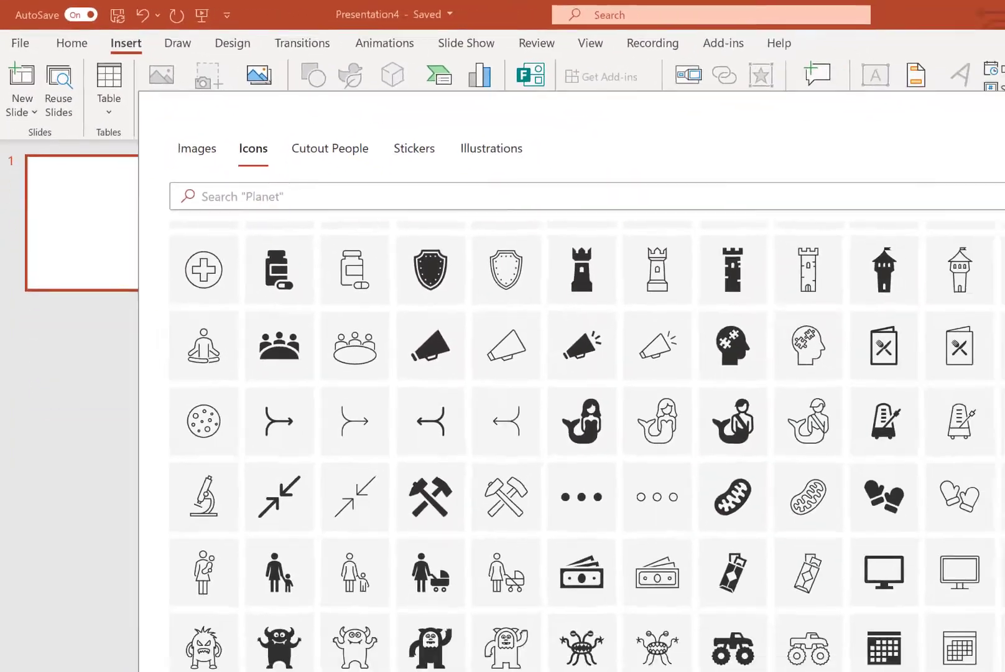
Scroll the Icons gallery down until the smartphone icons come into view.
{"action": "scroll", "coordinate": [1004, 671], "scroll_direction": "down", "scroll_amount": 4}
{"action": "scroll", "coordinate": [959, 561], "scroll_direction": "down", "scroll_amount": 5}
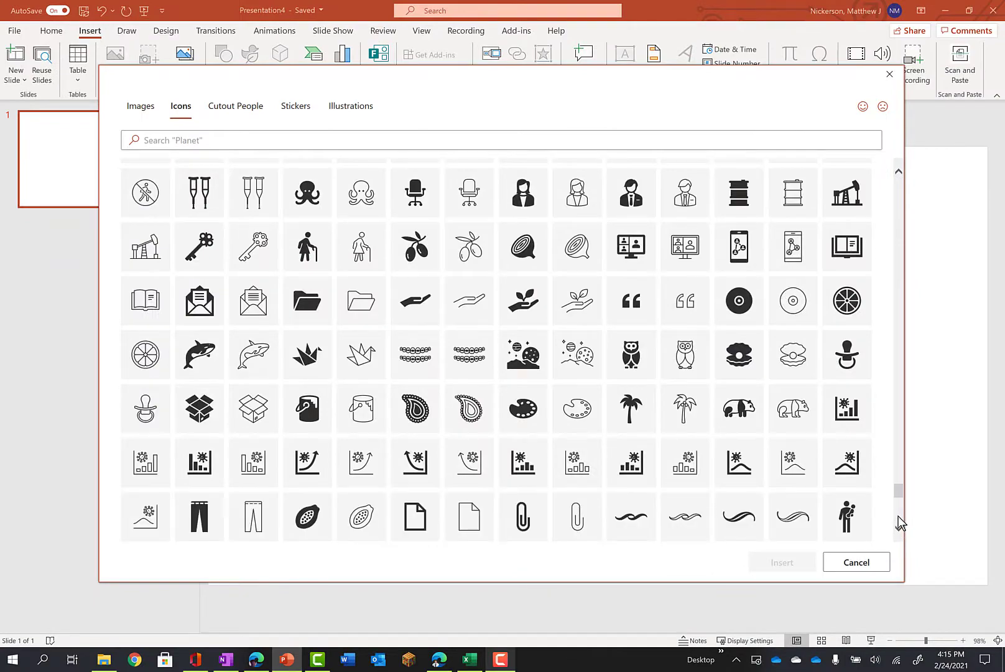
{"action": "scroll", "coordinate": [898, 516], "scroll_direction": "down", "scroll_amount": 5}
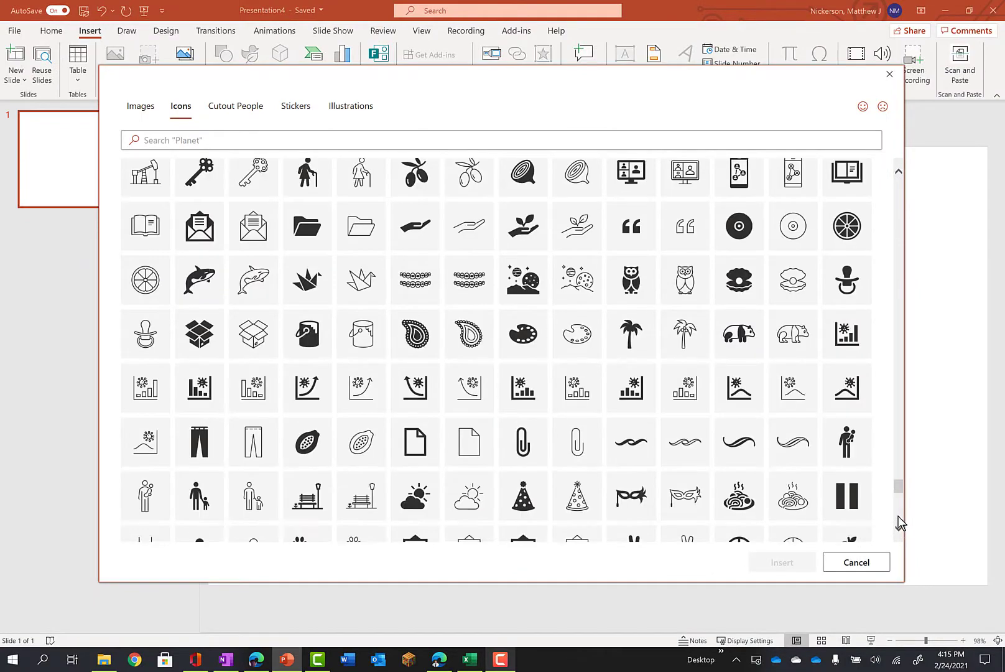
{"action": "scroll", "coordinate": [898, 515], "scroll_direction": "down", "scroll_amount": 5}
{"action": "scroll", "coordinate": [898, 515], "scroll_direction": "down", "scroll_amount": 5}
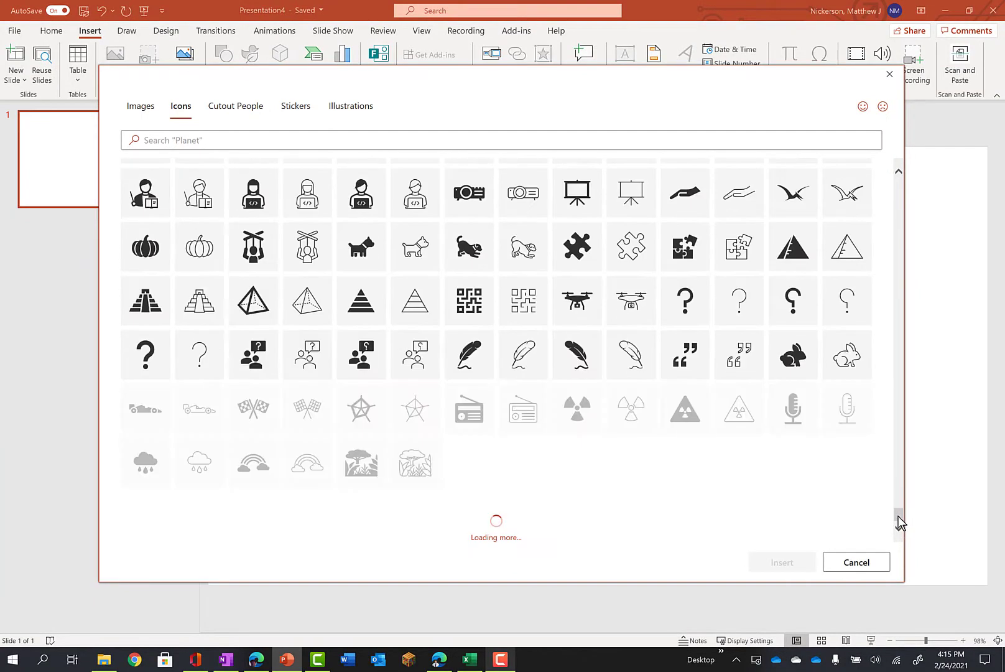
{"action": "scroll", "coordinate": [901, 512], "scroll_direction": "down", "scroll_amount": 4}
{"action": "scroll", "coordinate": [900, 512], "scroll_direction": "down", "scroll_amount": 2}
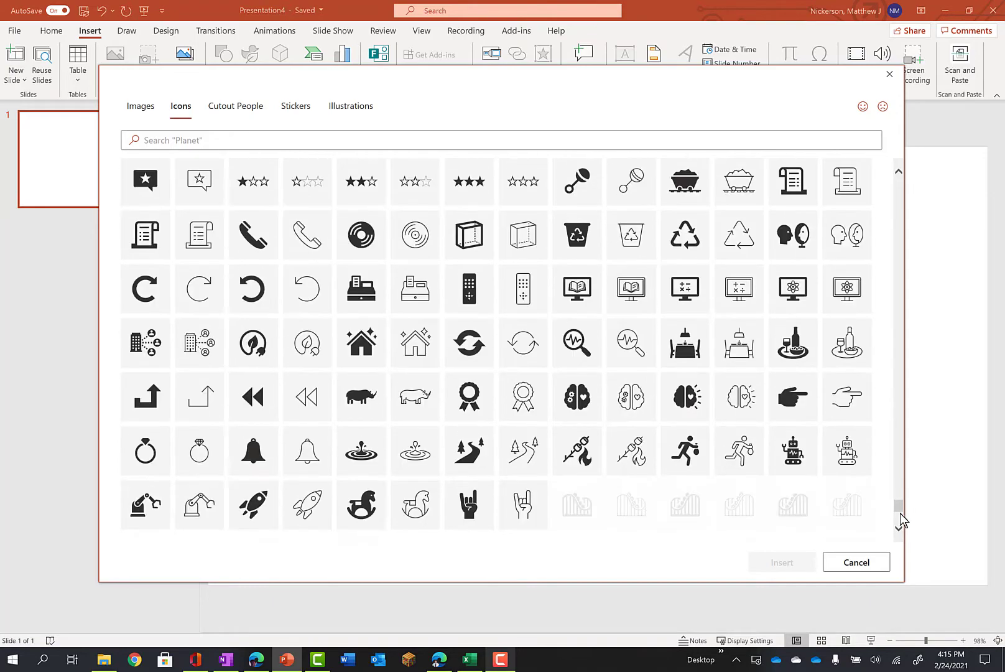
{"action": "scroll", "coordinate": [900, 513], "scroll_direction": "down", "scroll_amount": 5}
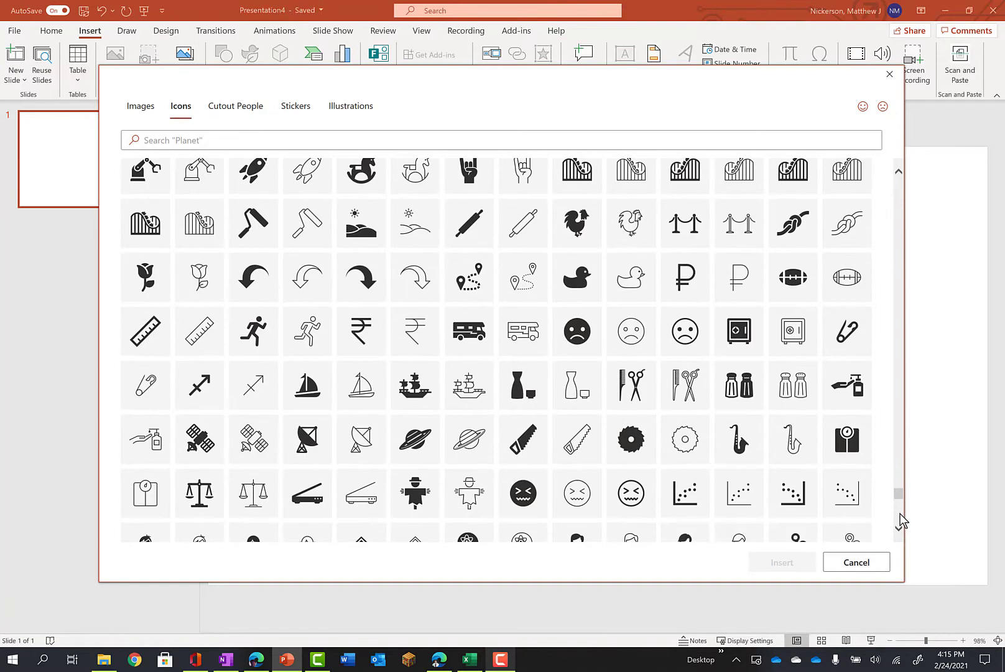
{"action": "scroll", "coordinate": [900, 513], "scroll_direction": "down", "scroll_amount": 5}
{"action": "scroll", "coordinate": [900, 512], "scroll_direction": "down", "scroll_amount": 1}
{"action": "scroll", "coordinate": [900, 513], "scroll_direction": "down", "scroll_amount": 5}
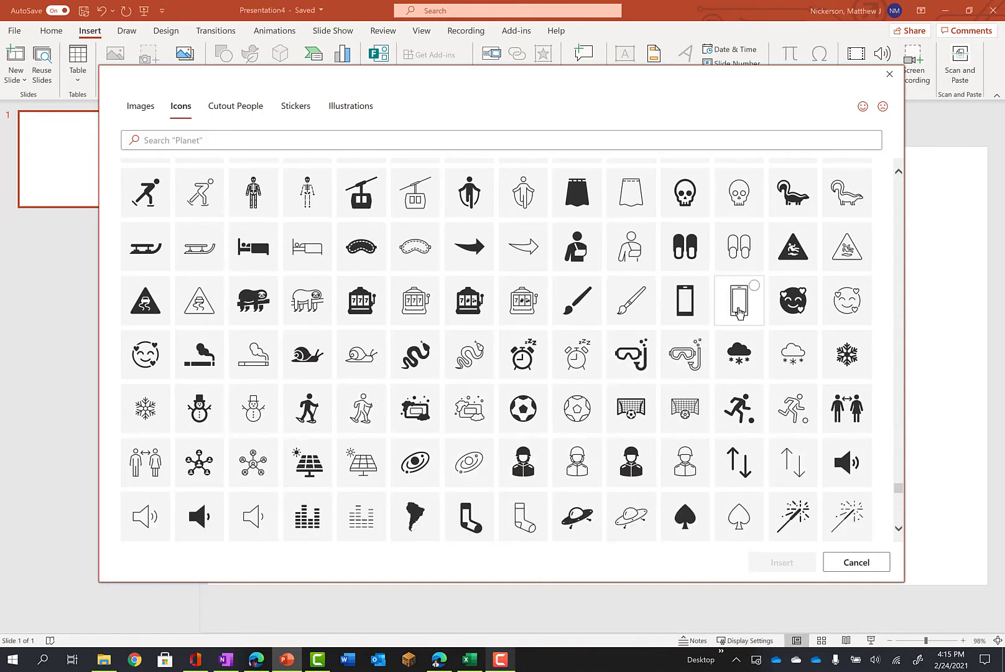
Insert the outline phone icon onto the slide and dismiss the design suggestions pane.
{"action": "left_click", "coordinate": [739, 311]}
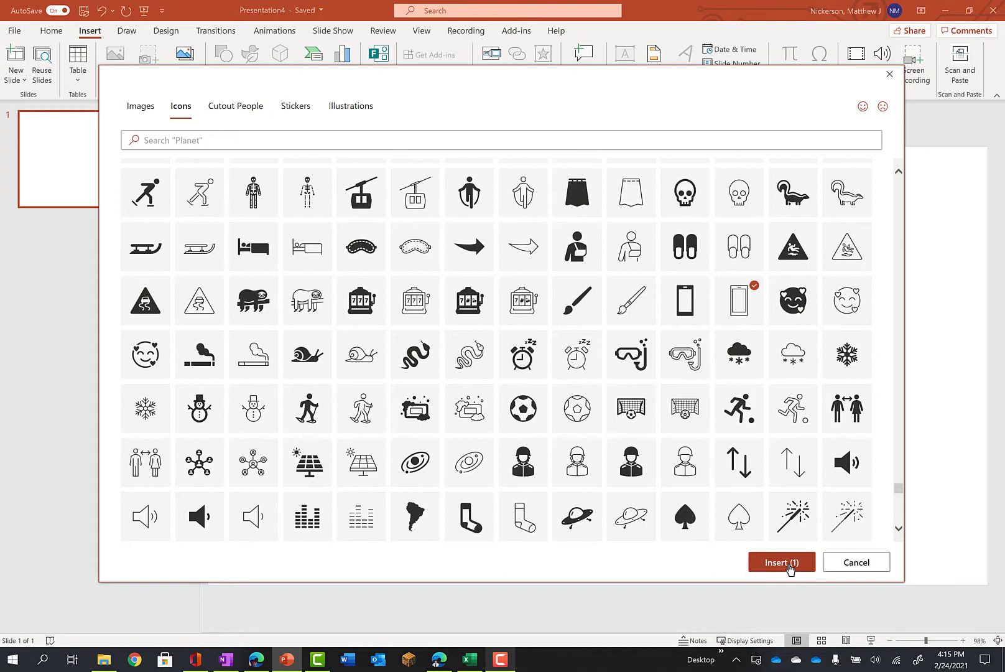
{"action": "left_click", "coordinate": [782, 562]}
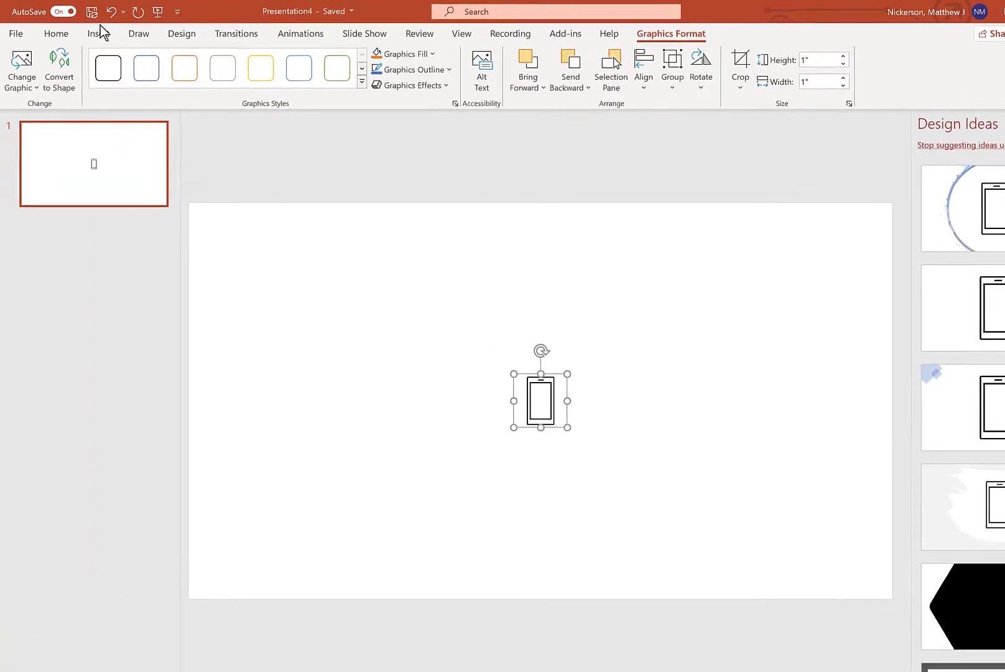
{"action": "left_click", "coordinate": [95, 33]}
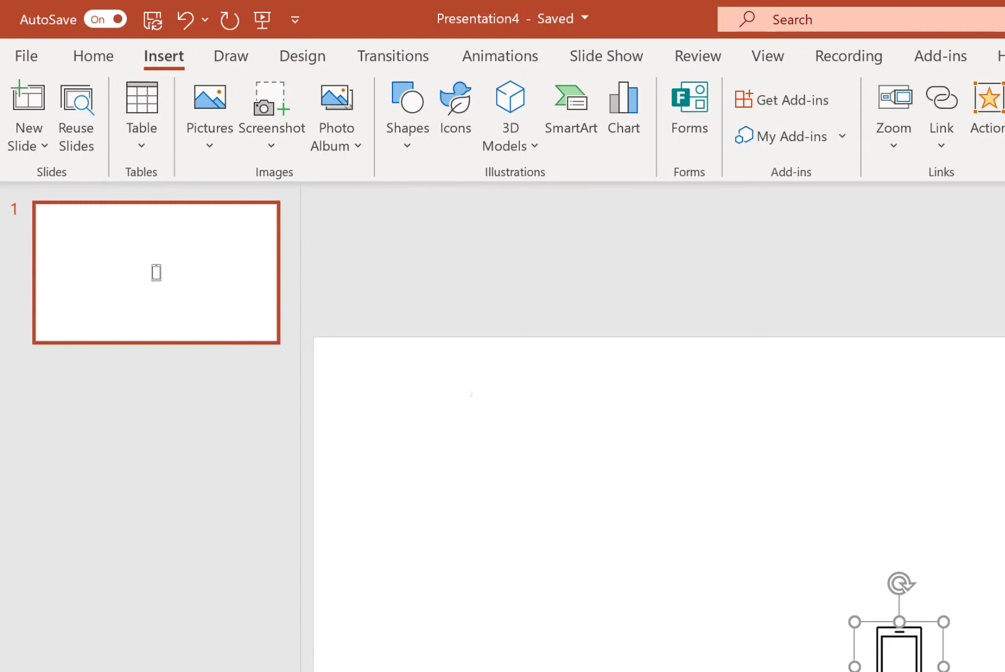
{"action": "key", "text": "Escape"}
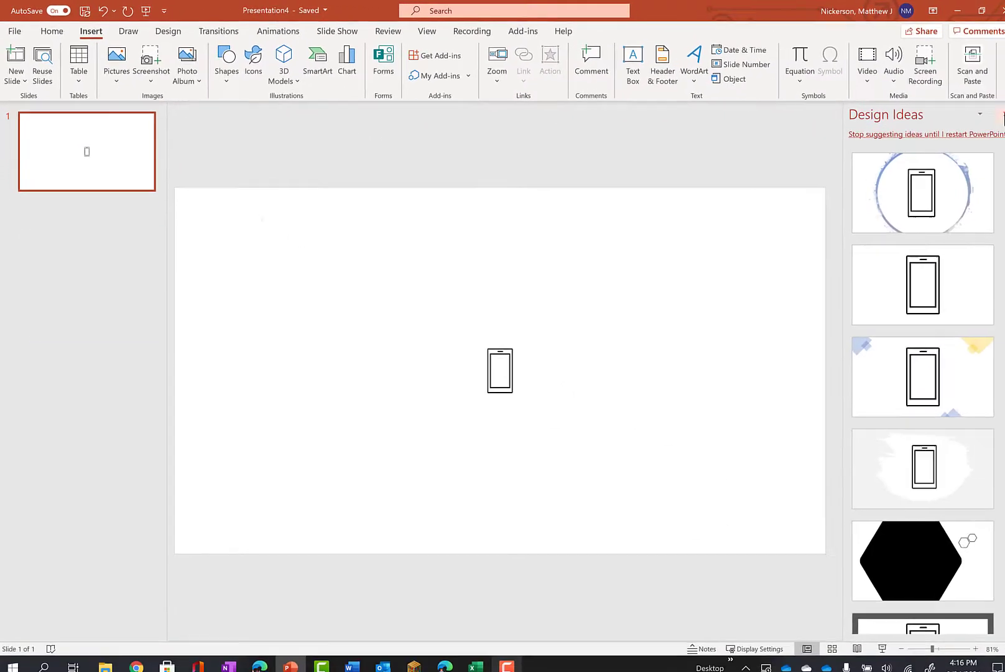
{"action": "left_click", "coordinate": [1002, 117]}
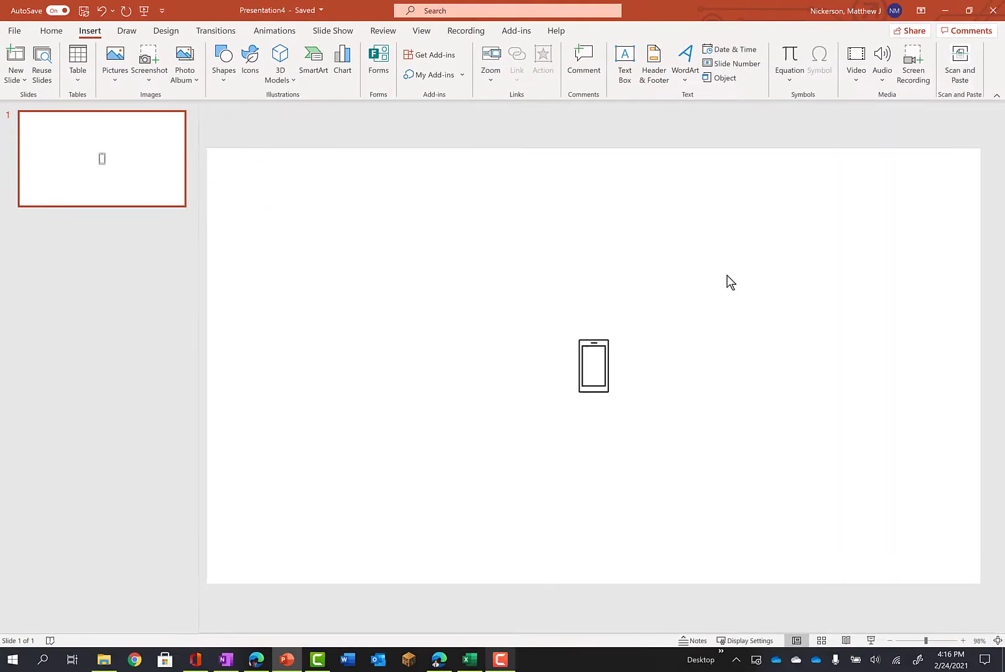
Resize the phone icon with its handles so it ends up slightly larger.
{"action": "left_click", "coordinate": [612, 382]}
{"action": "left_click_drag", "start_coordinate": [625, 397], "coordinate": [704, 471]}
{"action": "left_click_drag", "start_coordinate": [707, 403], "coordinate": [440, 403]}
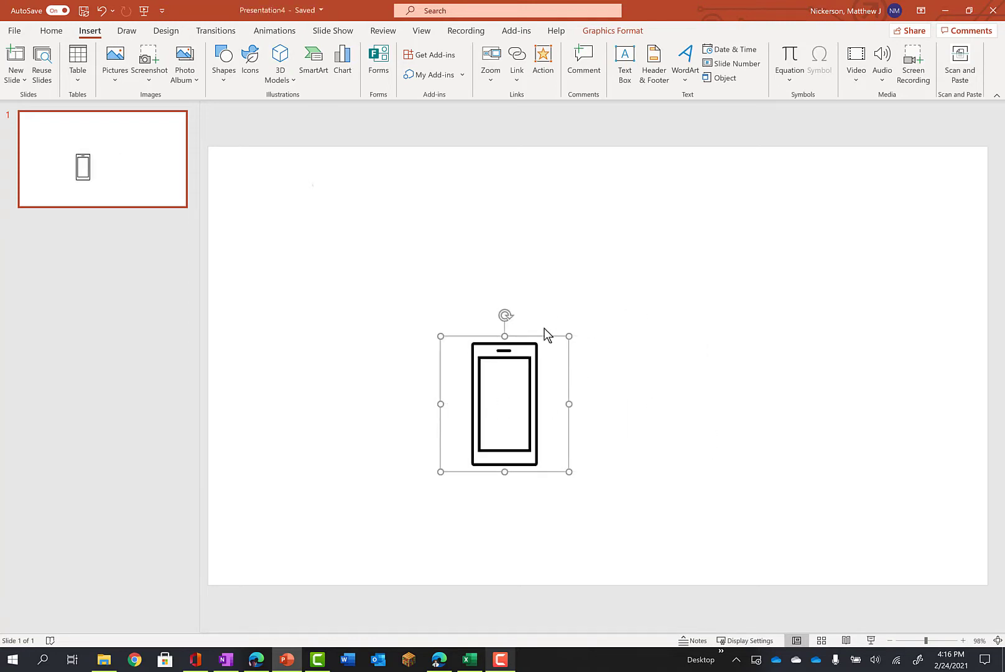
{"action": "left_click_drag", "start_coordinate": [569, 472], "coordinate": [520, 420]}
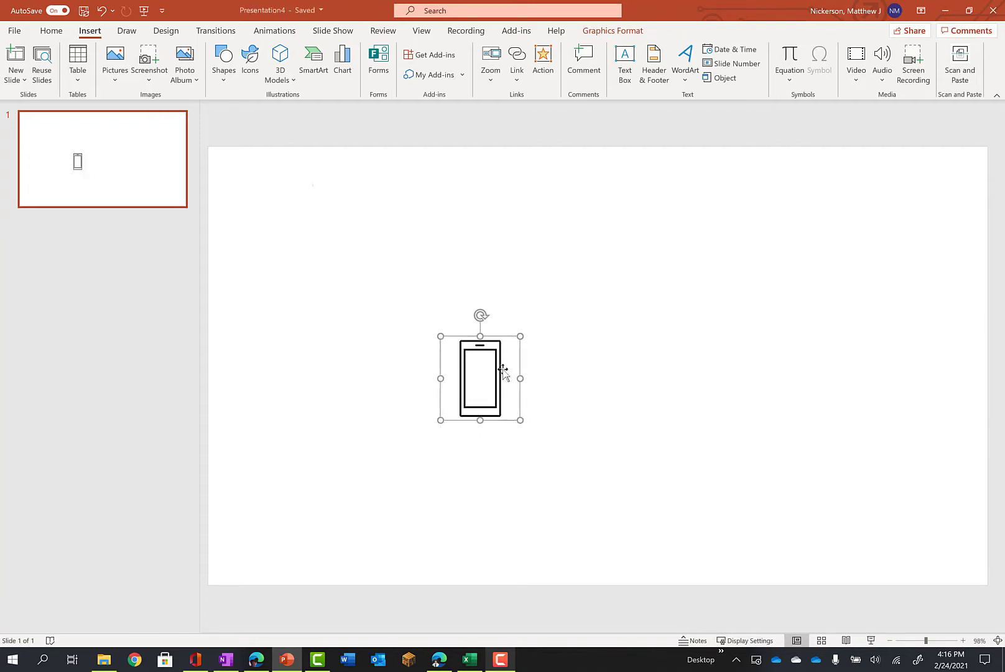
Open and dismiss the phone icon's shortcut menus, leaving the icon in place.
{"action": "right_click", "coordinate": [504, 385]}
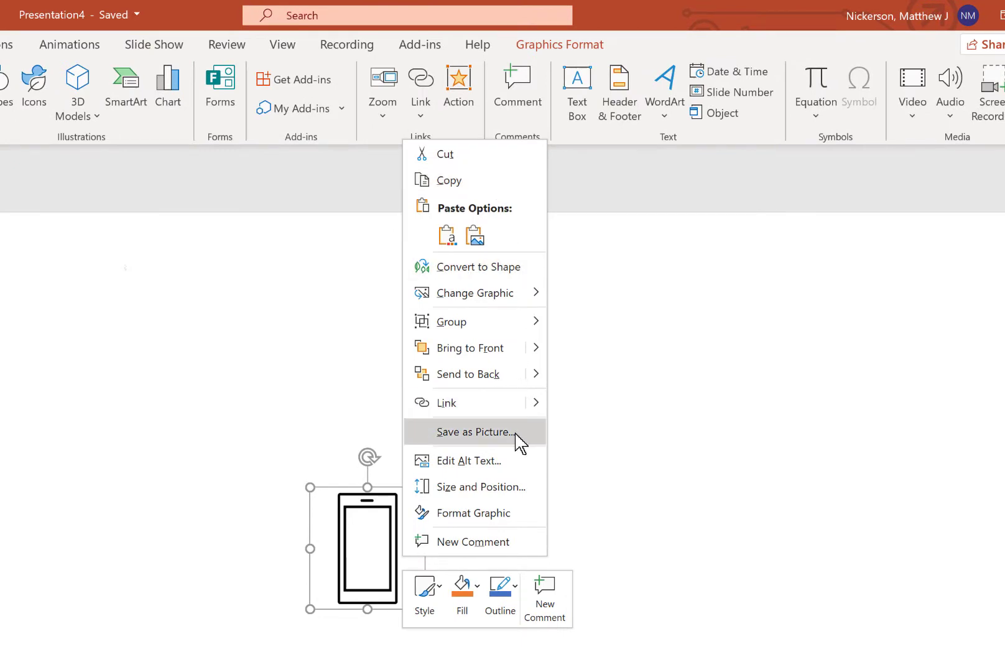
{"action": "key", "text": "Escape"}
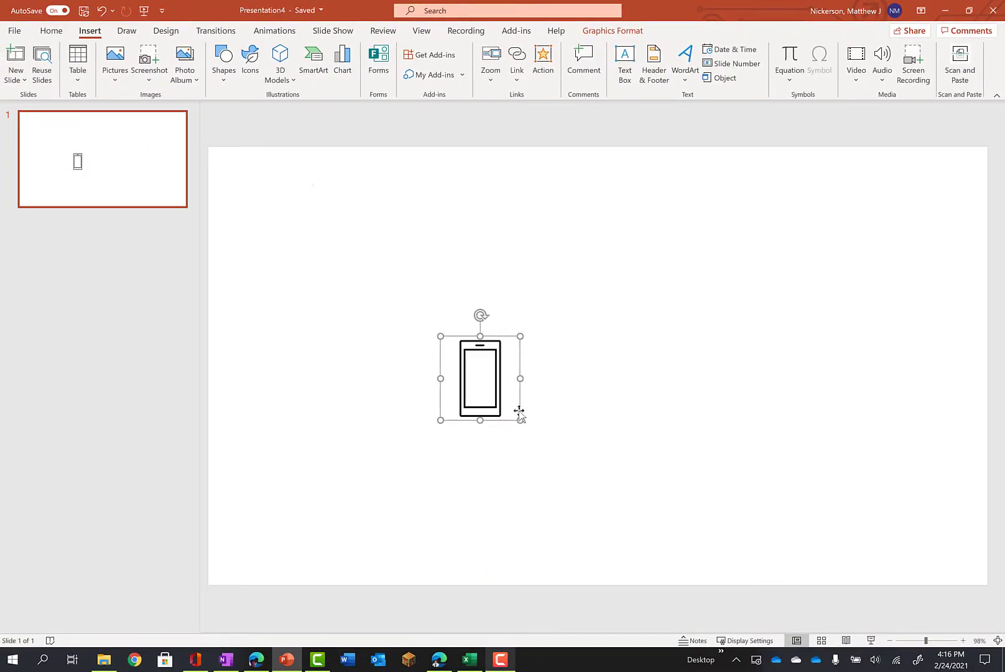
{"action": "right_click", "coordinate": [492, 365]}
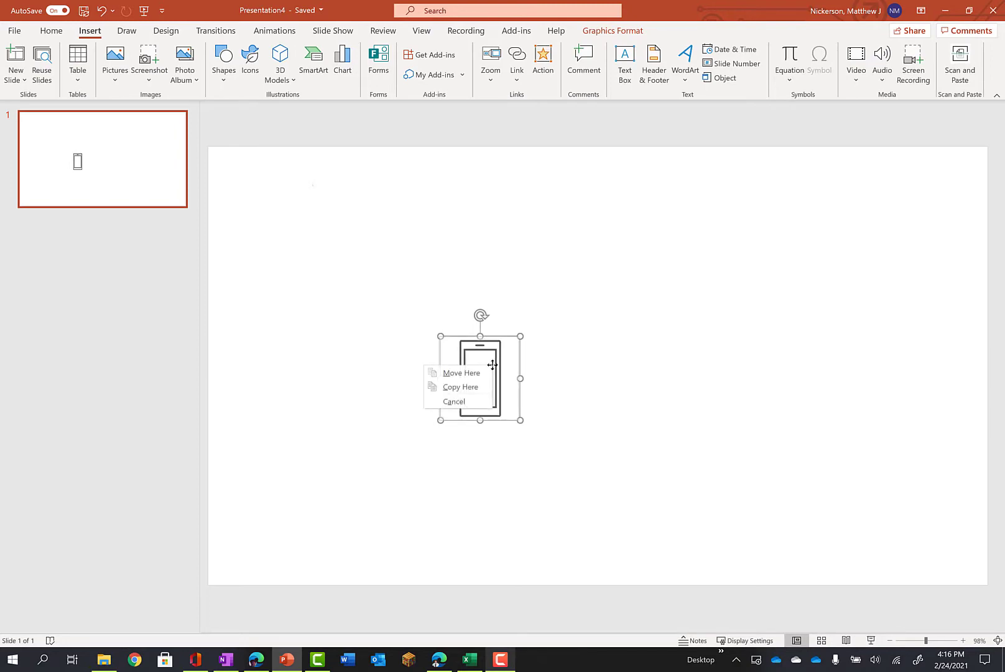
{"action": "left_click", "coordinate": [589, 371]}
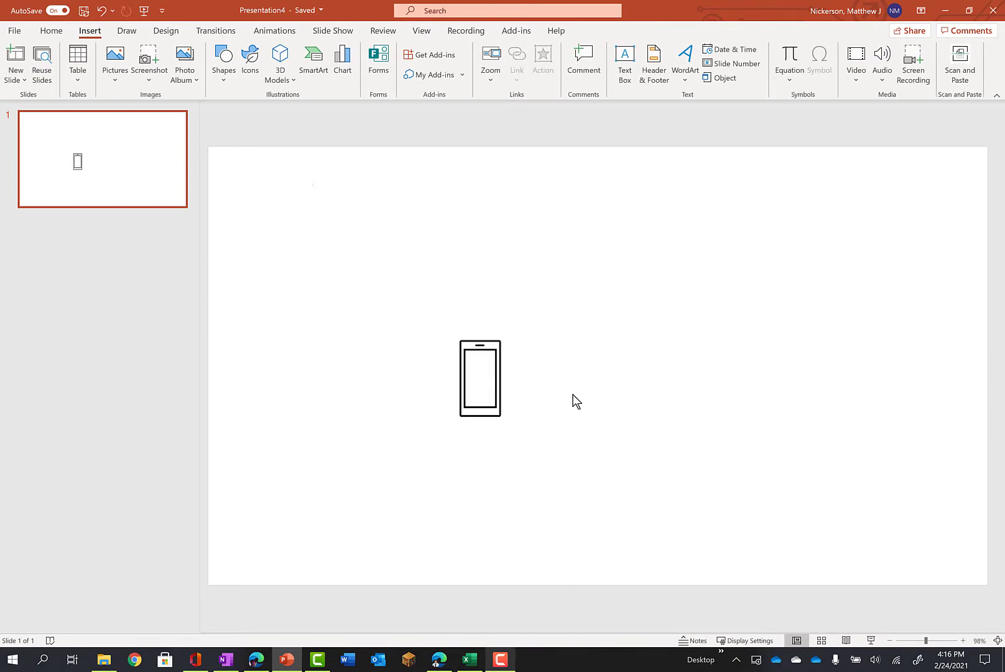
With the Draw tab showing, drag the phone icon into the slide's upper-left corner.
{"action": "left_click", "coordinate": [131, 33]}
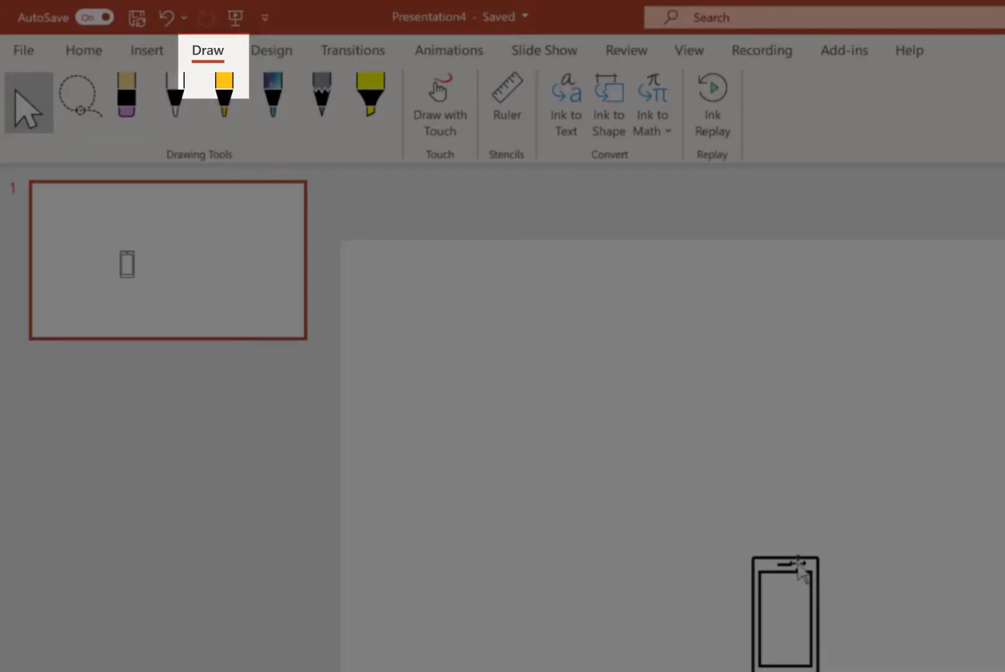
{"action": "left_click", "coordinate": [803, 569]}
{"action": "left_click_drag", "start_coordinate": [802, 569], "coordinate": [367, 319]}
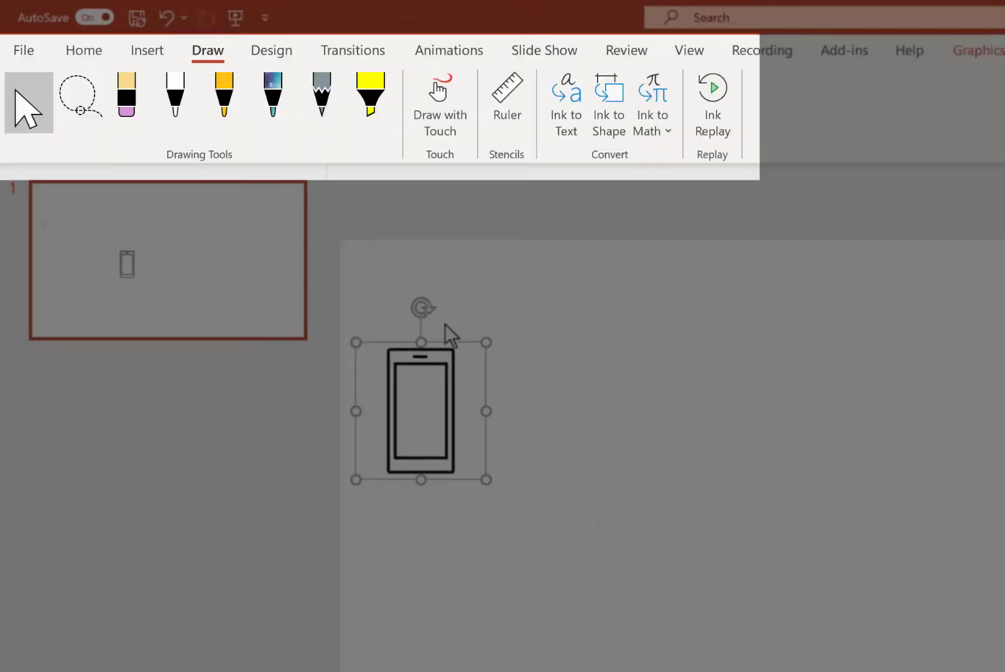
{"action": "left_click_drag", "start_coordinate": [451, 346], "coordinate": [444, 287]}
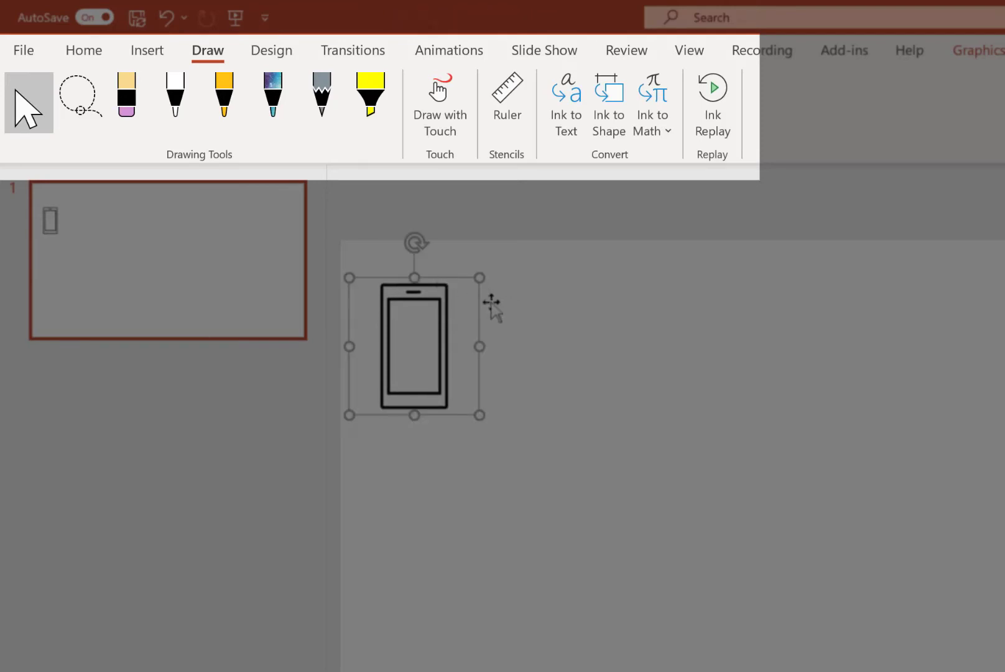
{"action": "left_click", "coordinate": [672, 427]}
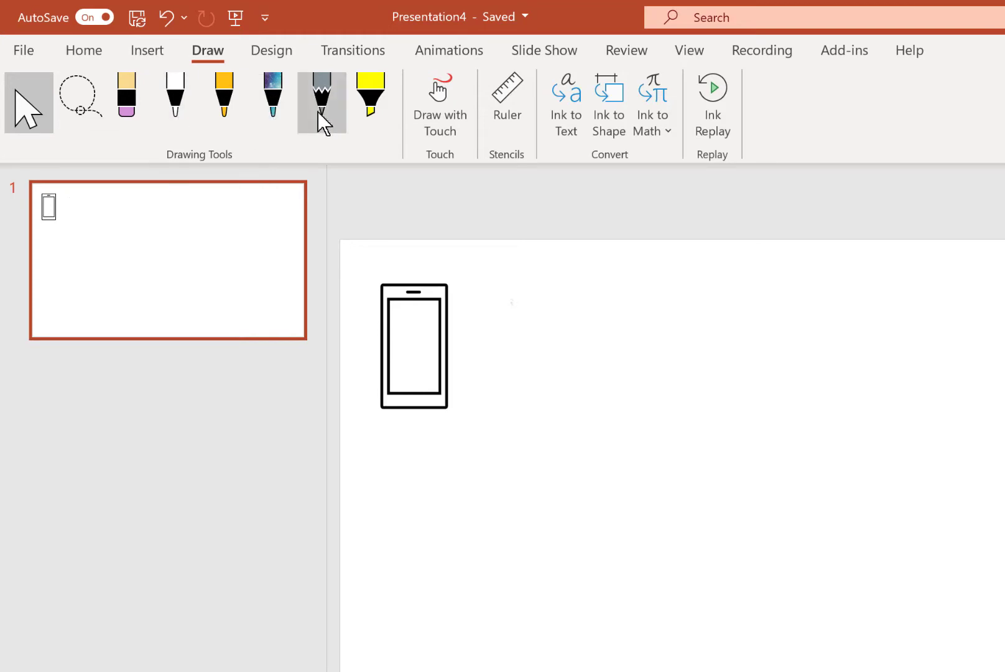
Select the white pen and preview its More Colors dialog without changing anything.
{"action": "left_click", "coordinate": [174, 121]}
{"action": "left_click", "coordinate": [191, 128]}
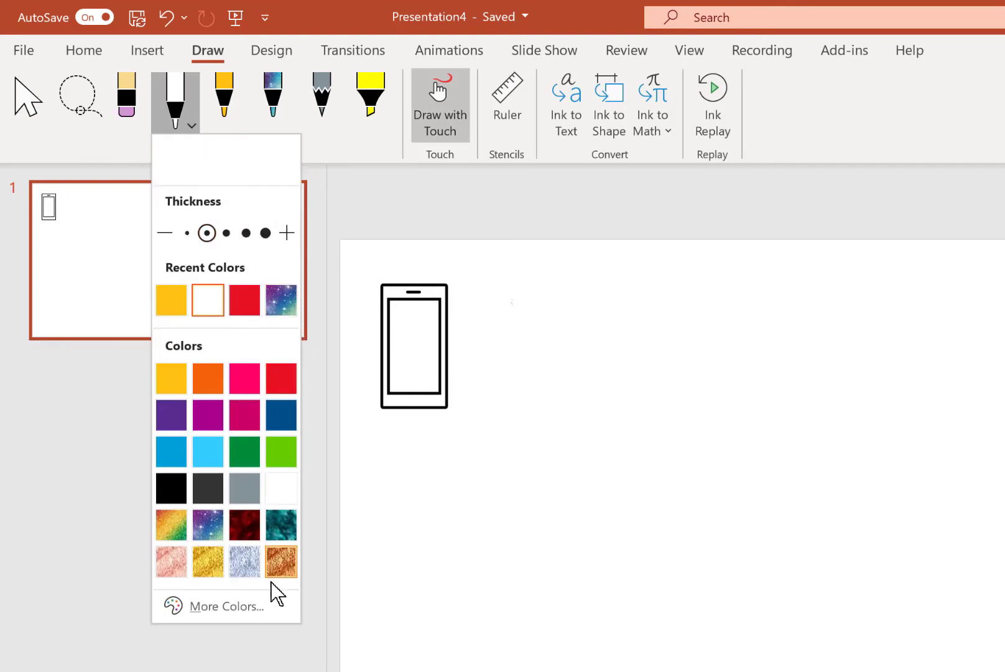
{"action": "left_click", "coordinate": [232, 607]}
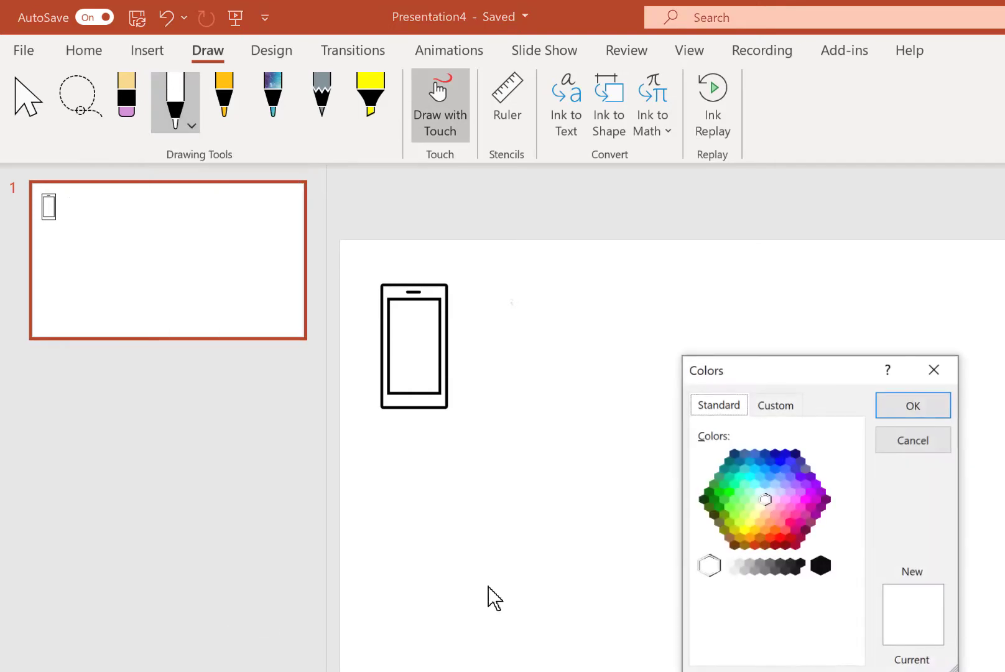
{"action": "left_click", "coordinate": [800, 411]}
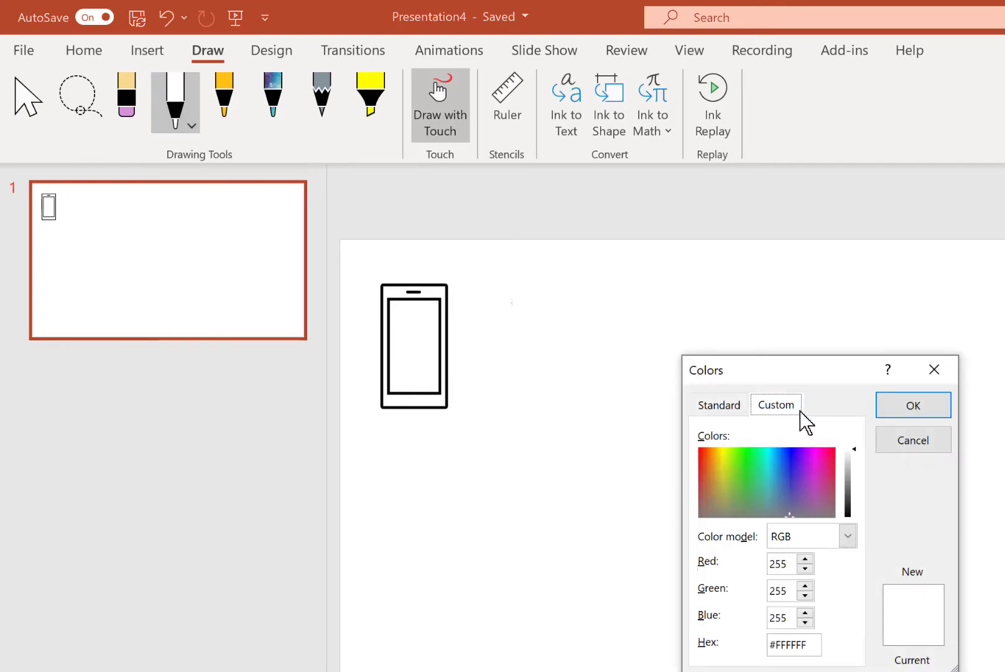
{"action": "left_click", "coordinate": [921, 439]}
Switch to the pencil and give it a thinner stroke, keeping its colour.
{"action": "left_click", "coordinate": [316, 110]}
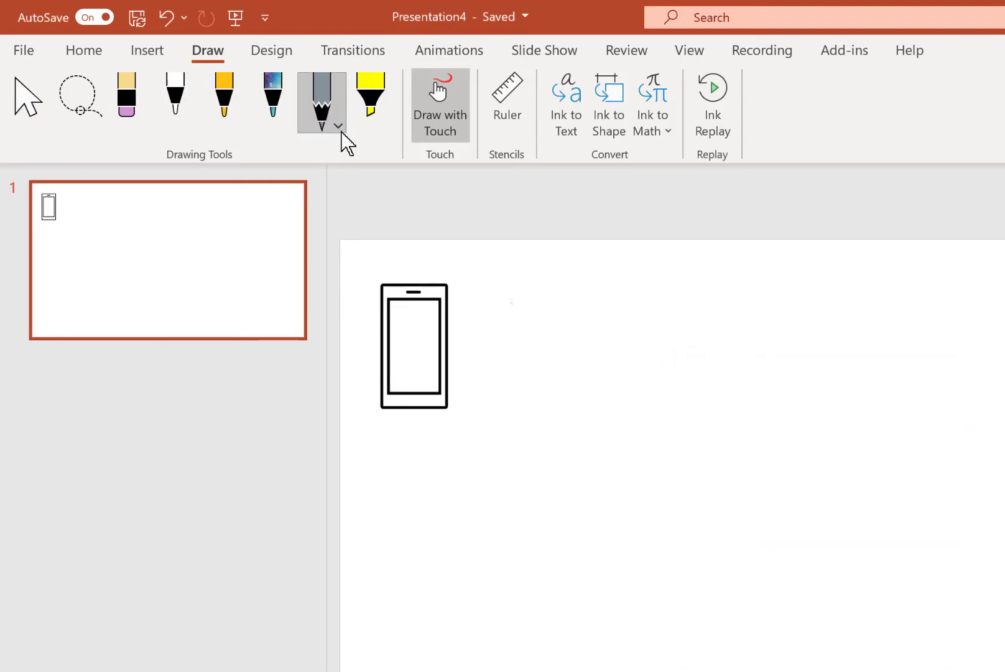
{"action": "left_click", "coordinate": [339, 127]}
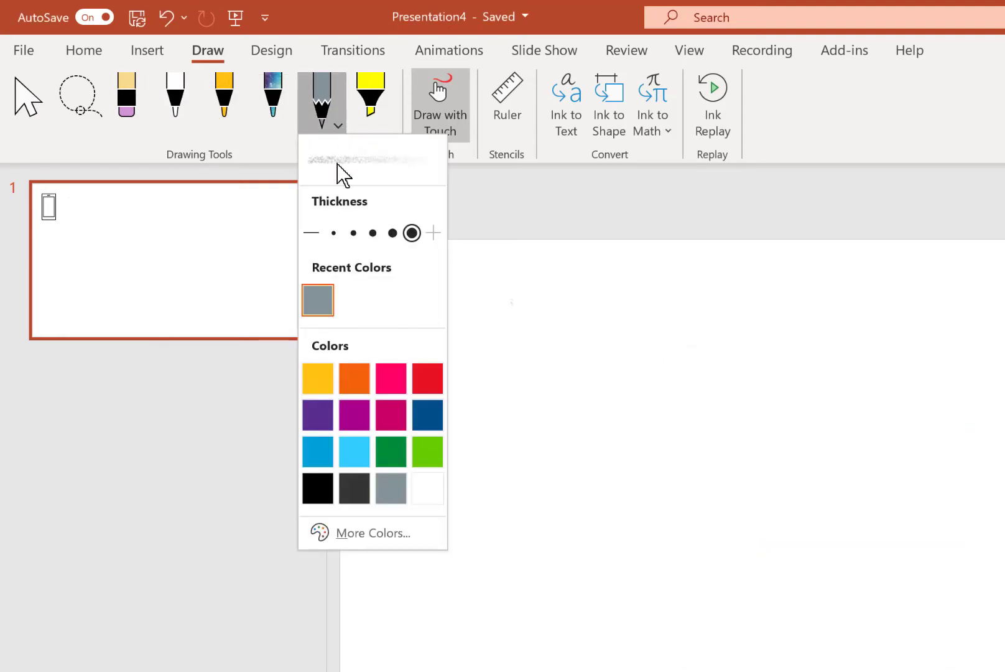
{"action": "left_click", "coordinate": [352, 233]}
{"action": "left_click", "coordinate": [382, 533]}
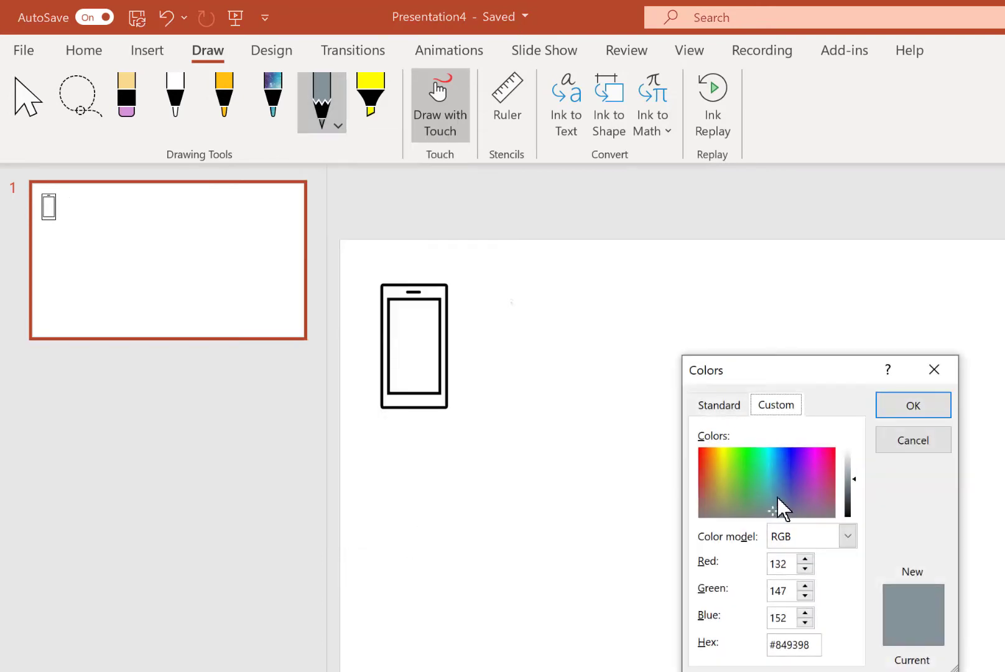
{"action": "left_click", "coordinate": [720, 404]}
{"action": "left_click", "coordinate": [372, 121]}
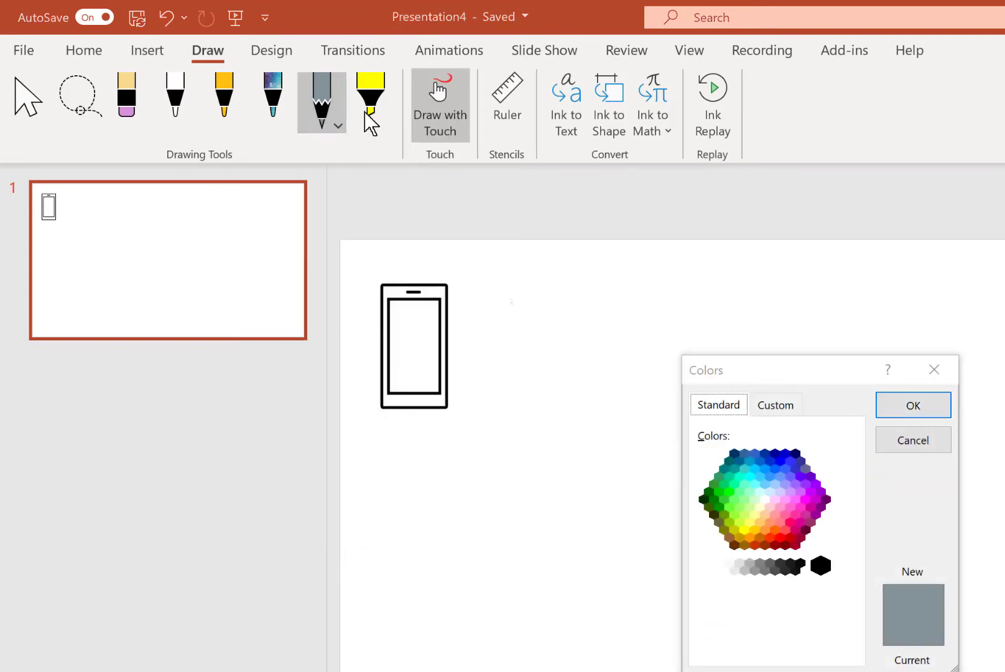
{"action": "left_click", "coordinate": [901, 439]}
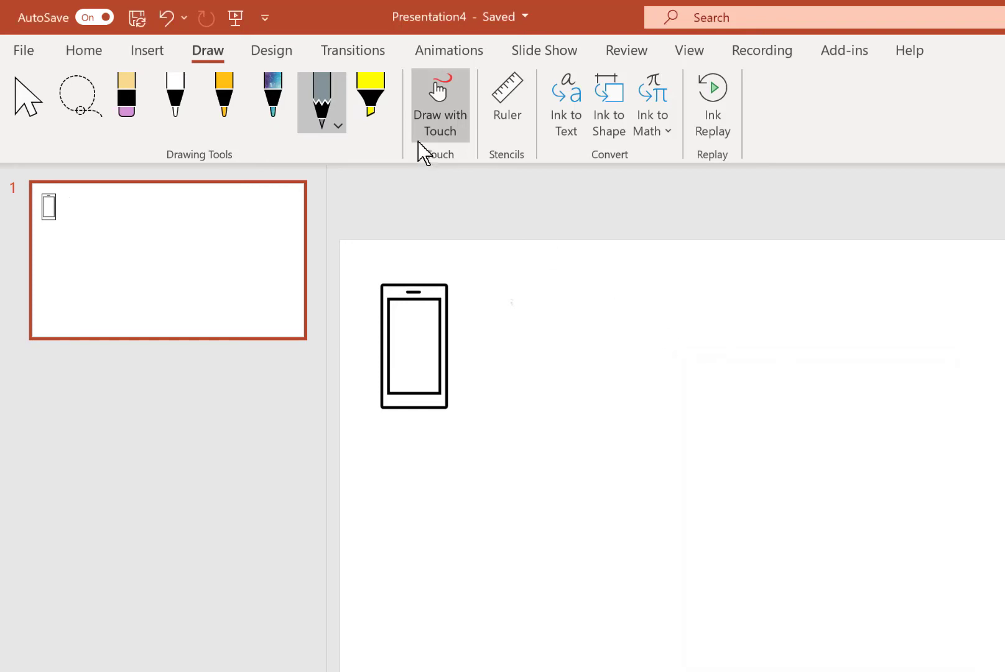
Select the highlighter and open its More Colors picker showing yellow.
{"action": "left_click", "coordinate": [363, 103]}
{"action": "left_click", "coordinate": [387, 125]}
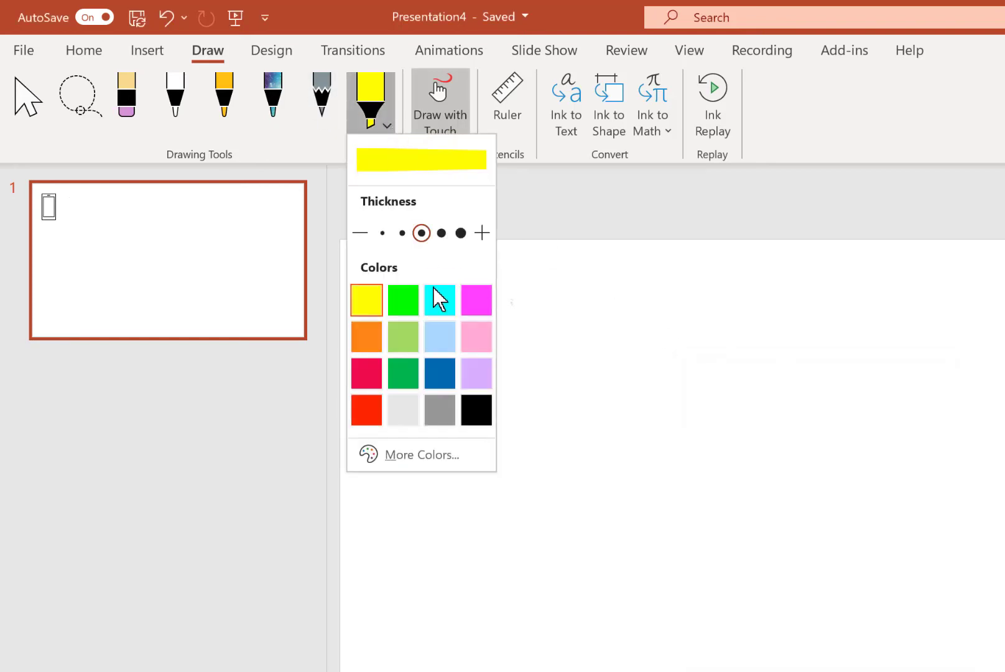
{"action": "left_click", "coordinate": [429, 454]}
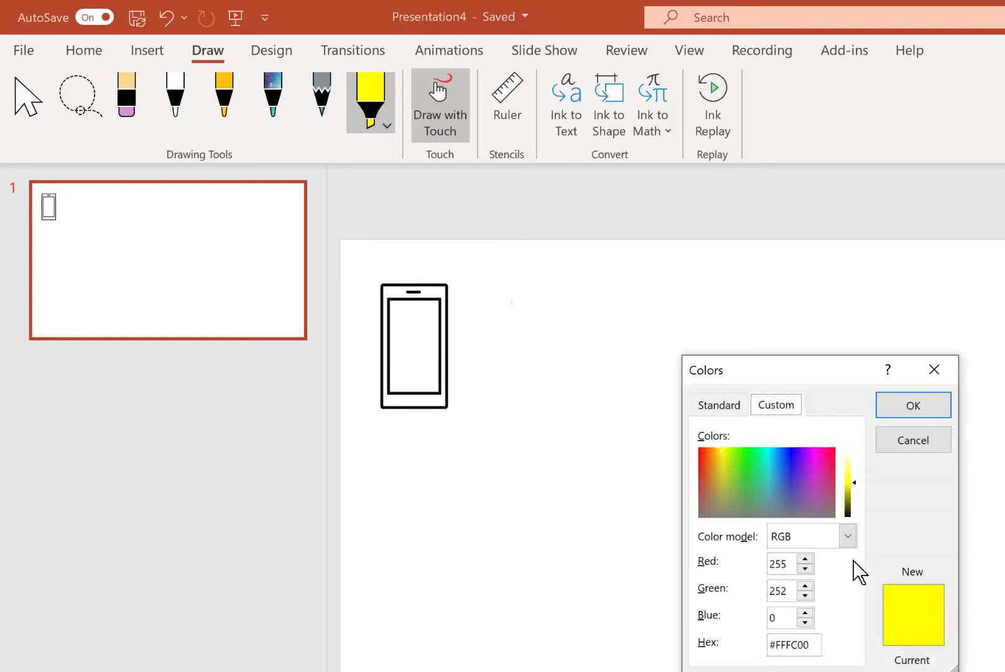
{"action": "left_click", "coordinate": [724, 408]}
Draw a rough galaxy-ink rectangle beside the phone icon with a zigzag across its top.
{"action": "left_click", "coordinate": [940, 378]}
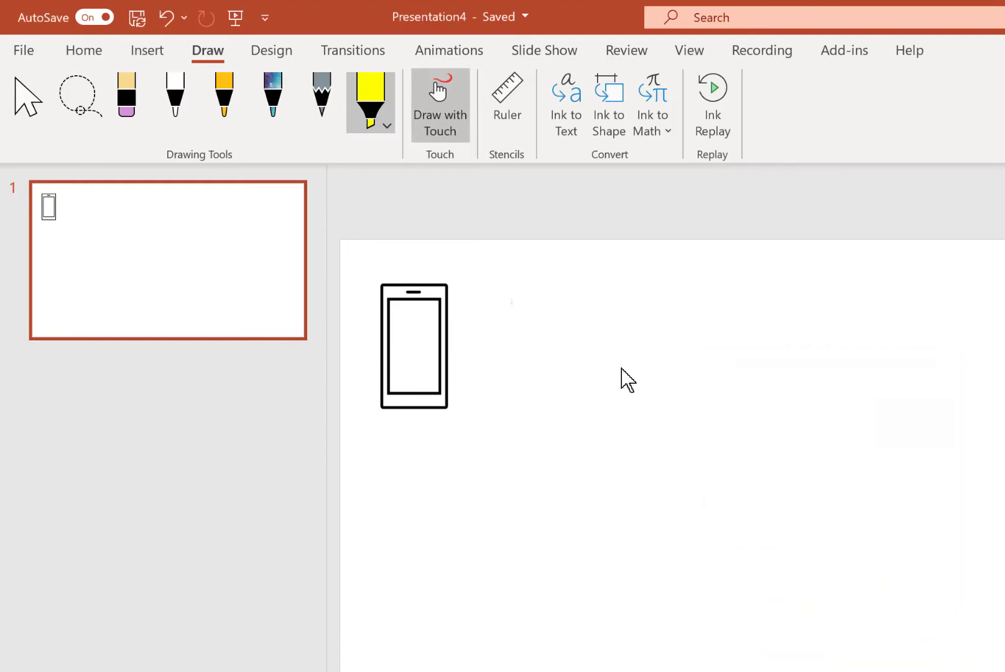
{"action": "left_click", "coordinate": [621, 367]}
{"action": "left_click", "coordinate": [256, 123]}
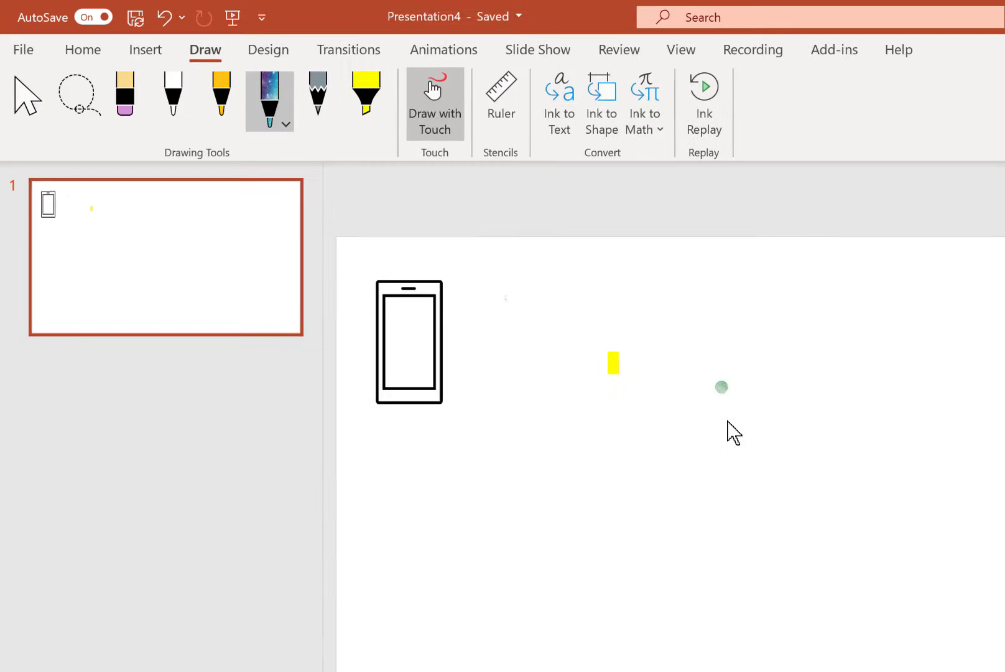
{"action": "left_click_drag", "start_coordinate": [730, 388], "coordinate": [746, 606]}
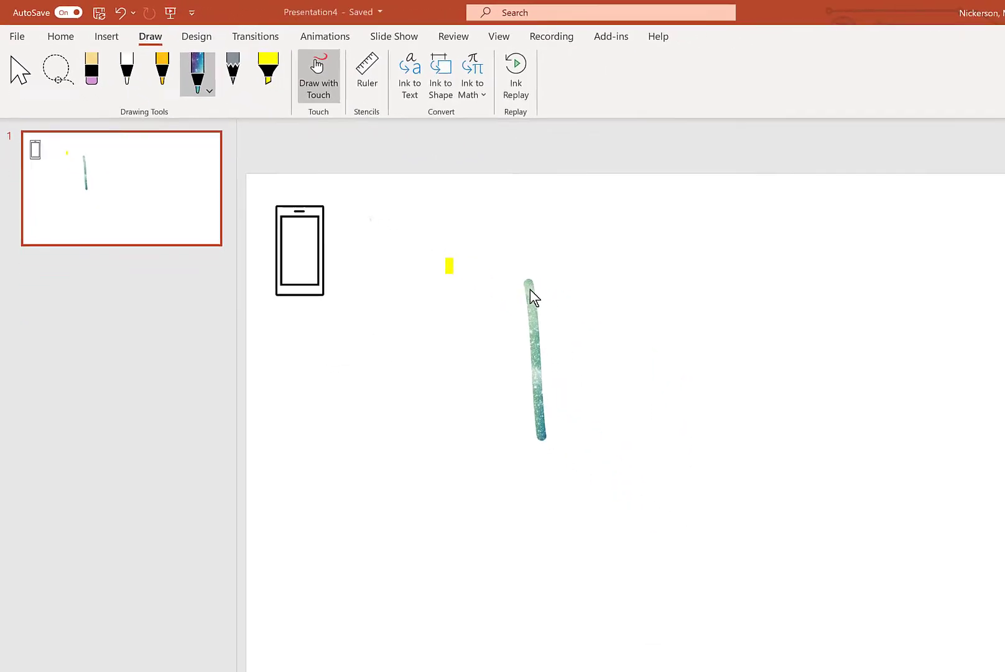
{"action": "mouse_move", "coordinate": [592, 316]}
{"action": "left_mouse_down"}
{"action": "mouse_move", "coordinate": [744, 317]}
{"action": "mouse_move", "coordinate": [748, 487]}
{"action": "mouse_move", "coordinate": [734, 491]}
{"action": "left_mouse_up"}
{"action": "left_click_drag", "start_coordinate": [563, 370], "coordinate": [452, 380]}
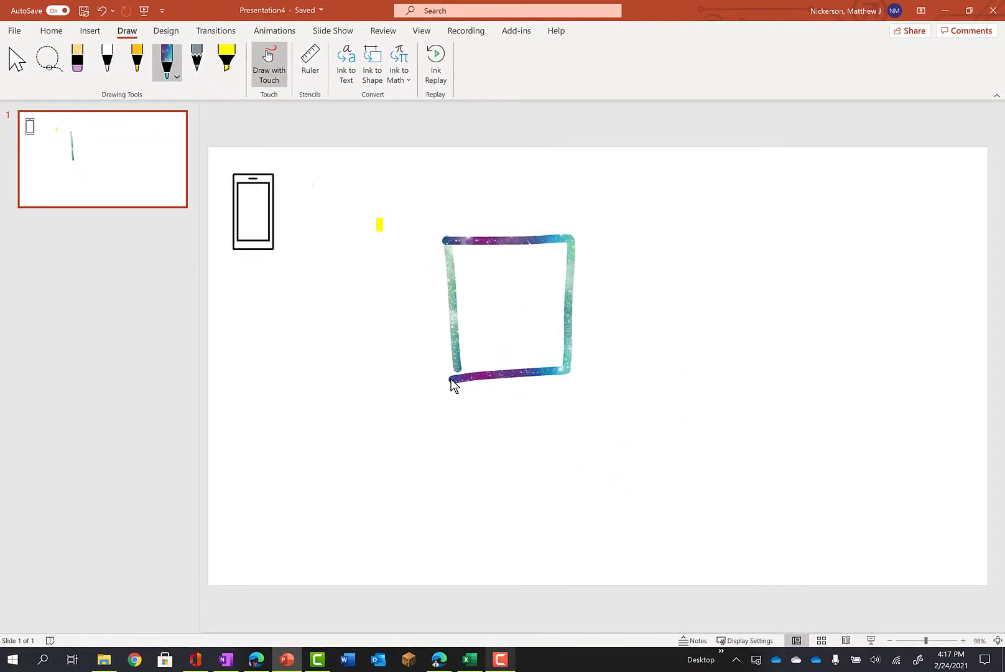
{"action": "mouse_move", "coordinate": [550, 253]}
{"action": "left_mouse_down"}
{"action": "mouse_move", "coordinate": [471, 294]}
{"action": "mouse_move", "coordinate": [518, 255]}
{"action": "mouse_move", "coordinate": [470, 257]}
{"action": "left_mouse_up"}
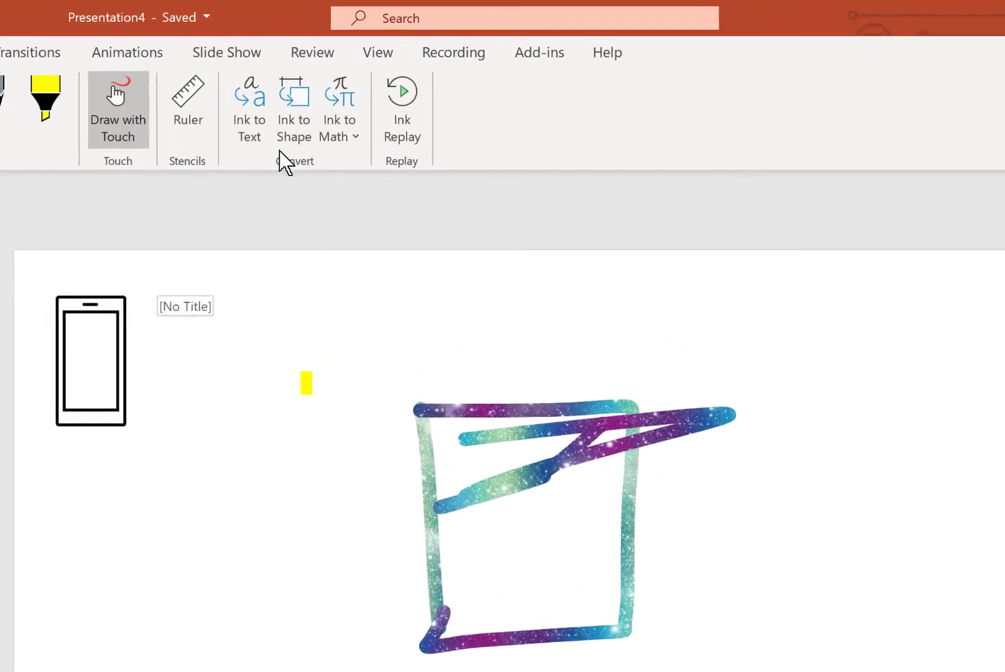
Sketch a small galaxy-ink square, lasso it, and convert it with Ink to Shape.
{"action": "left_click_drag", "start_coordinate": [215, 671], "coordinate": [361, 671]}
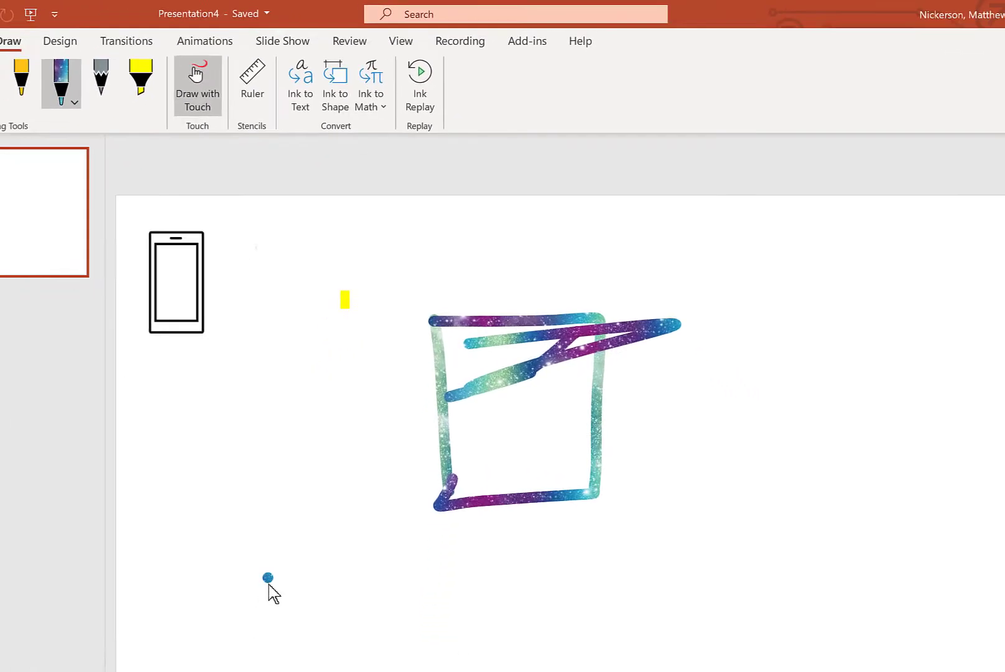
{"action": "mouse_move", "coordinate": [406, 499]}
{"action": "left_mouse_down"}
{"action": "mouse_move", "coordinate": [406, 436]}
{"action": "mouse_move", "coordinate": [320, 440]}
{"action": "left_mouse_up"}
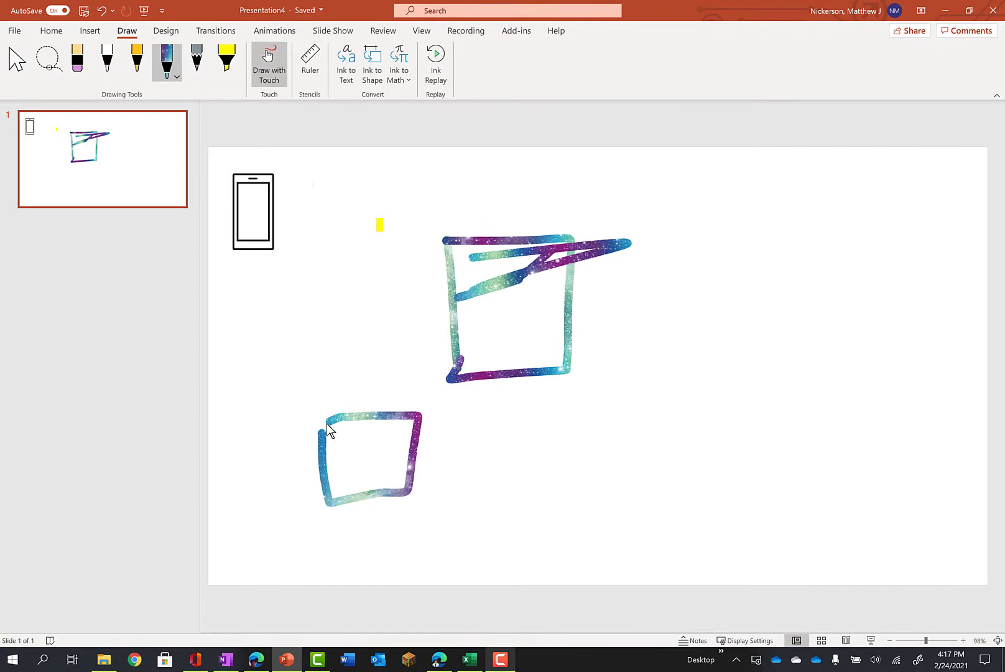
{"action": "left_click", "coordinate": [48, 59]}
{"action": "mouse_move", "coordinate": [335, 367]}
{"action": "left_mouse_down"}
{"action": "mouse_move", "coordinate": [271, 471]}
{"action": "mouse_move", "coordinate": [457, 455]}
{"action": "left_mouse_up"}
{"action": "left_click_drag", "start_coordinate": [345, 373], "coordinate": [341, 359]}
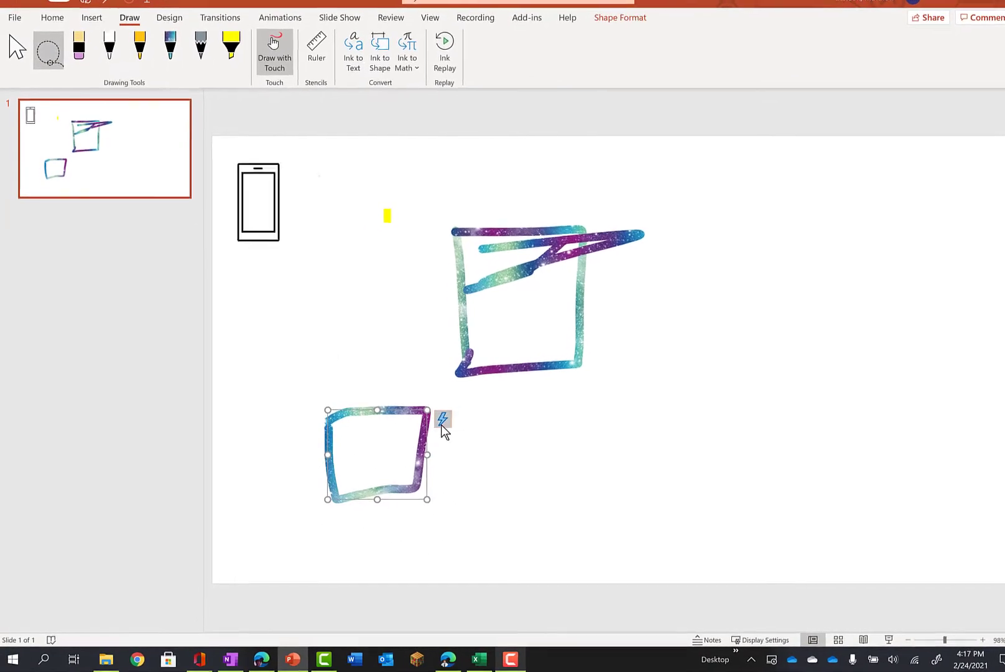
{"action": "left_click", "coordinate": [442, 421]}
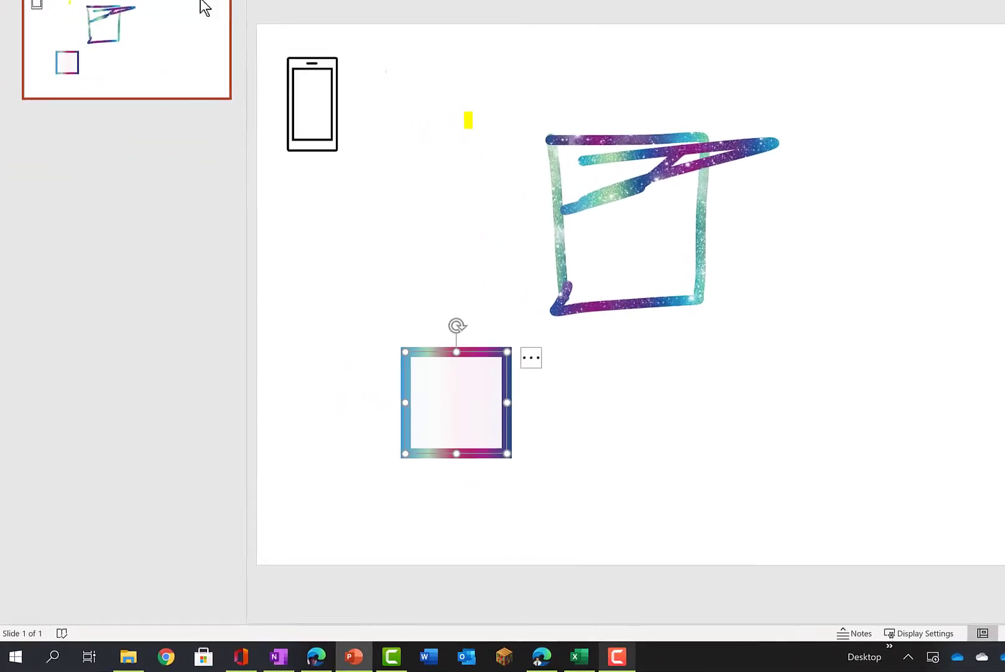
Swap the converted square for a slanted parallelogram variant.
{"action": "left_click", "coordinate": [535, 356]}
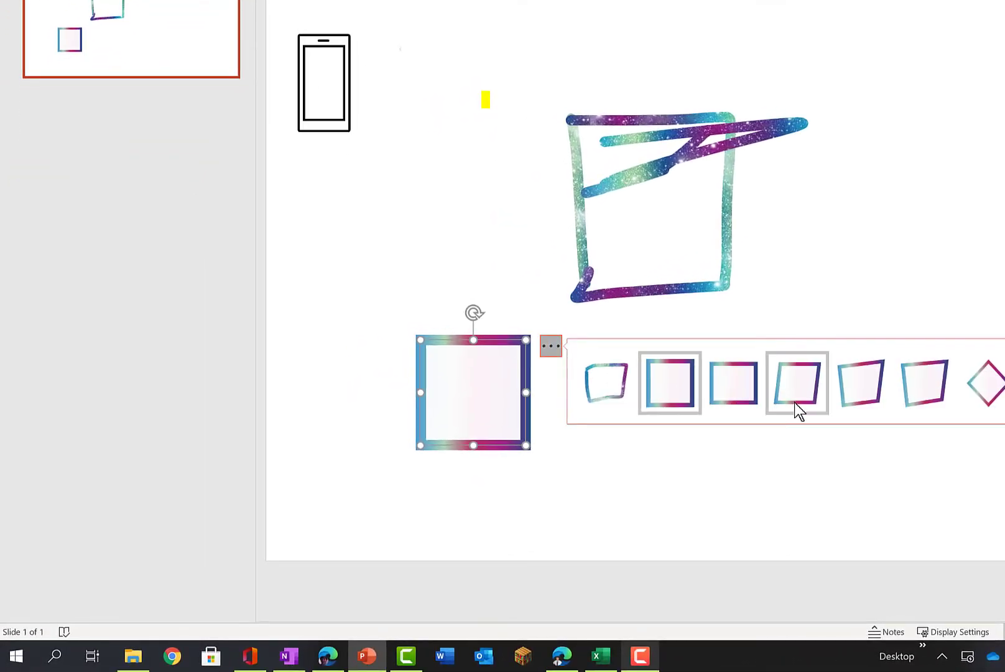
{"action": "left_click", "coordinate": [794, 402]}
{"action": "left_click", "coordinate": [551, 358]}
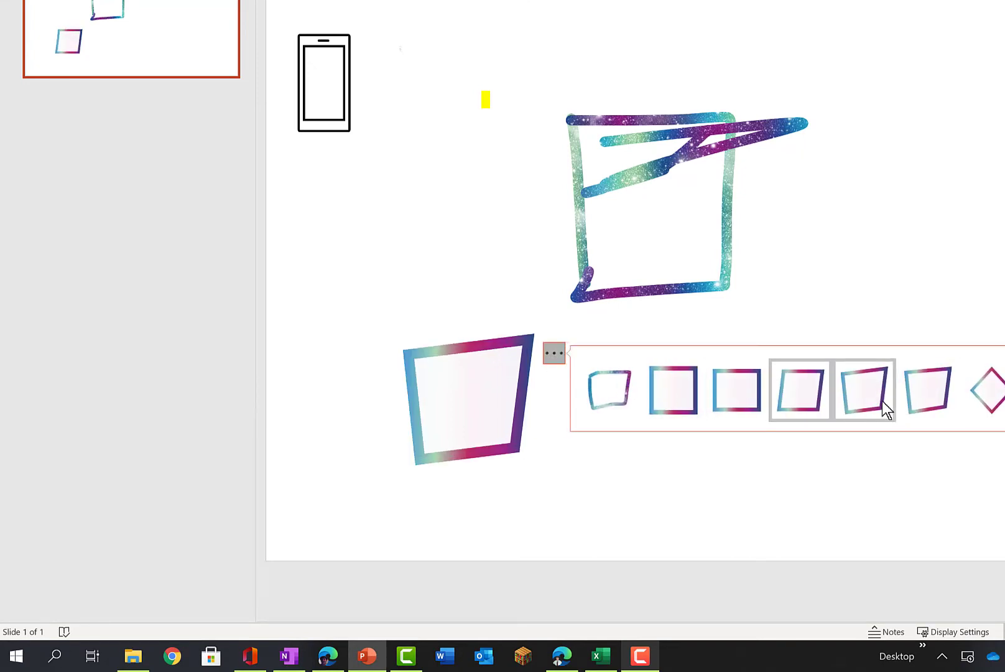
{"action": "key", "text": "Escape"}
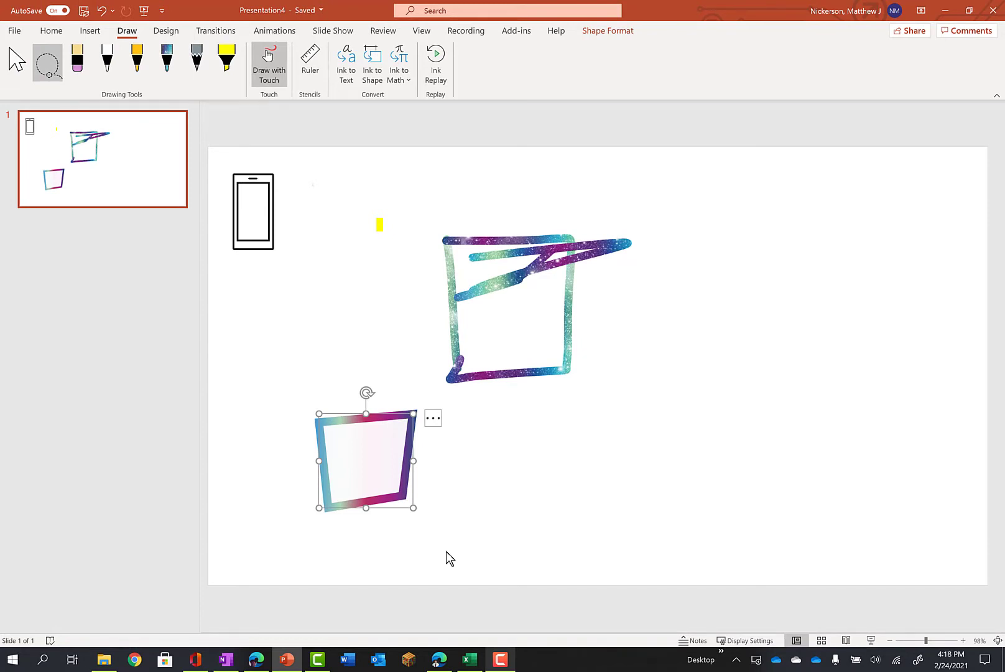
Open the presentation in PowerPoint for the web and browse Icons, cancelling without inserting.
{"action": "left_click", "coordinate": [442, 656]}
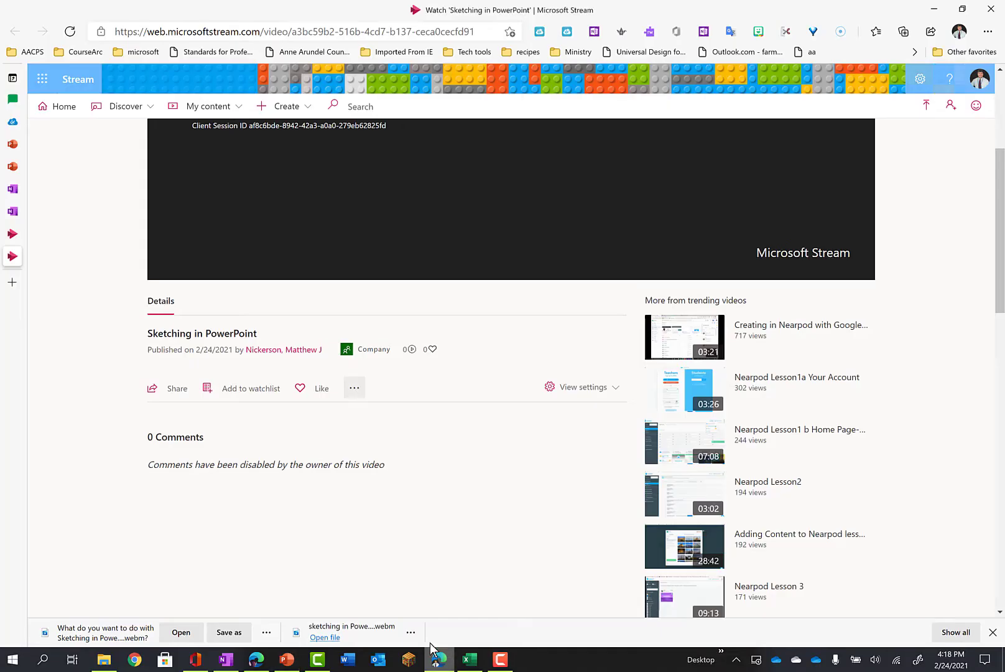
{"action": "left_click", "coordinate": [22, 169]}
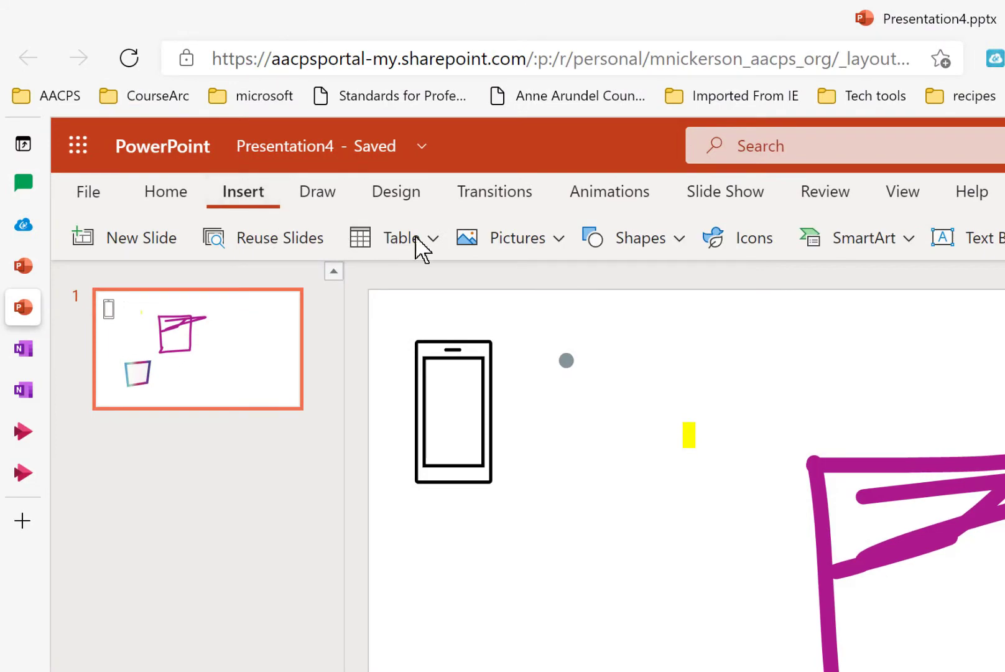
{"action": "left_click", "coordinate": [749, 239]}
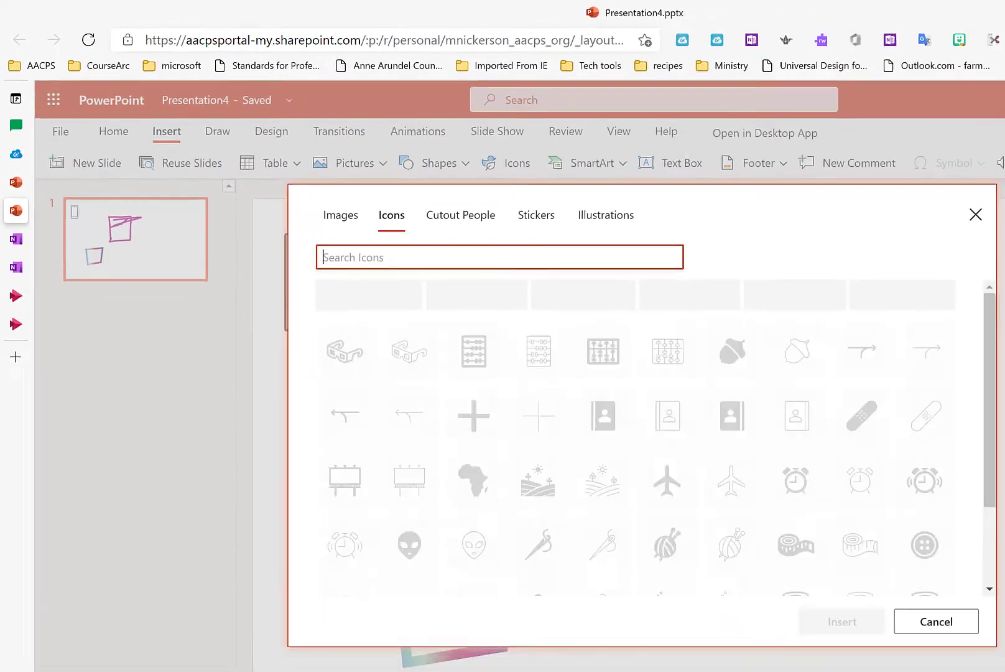
{"action": "scroll", "coordinate": [784, 427], "scroll_direction": "down", "scroll_amount": 10}
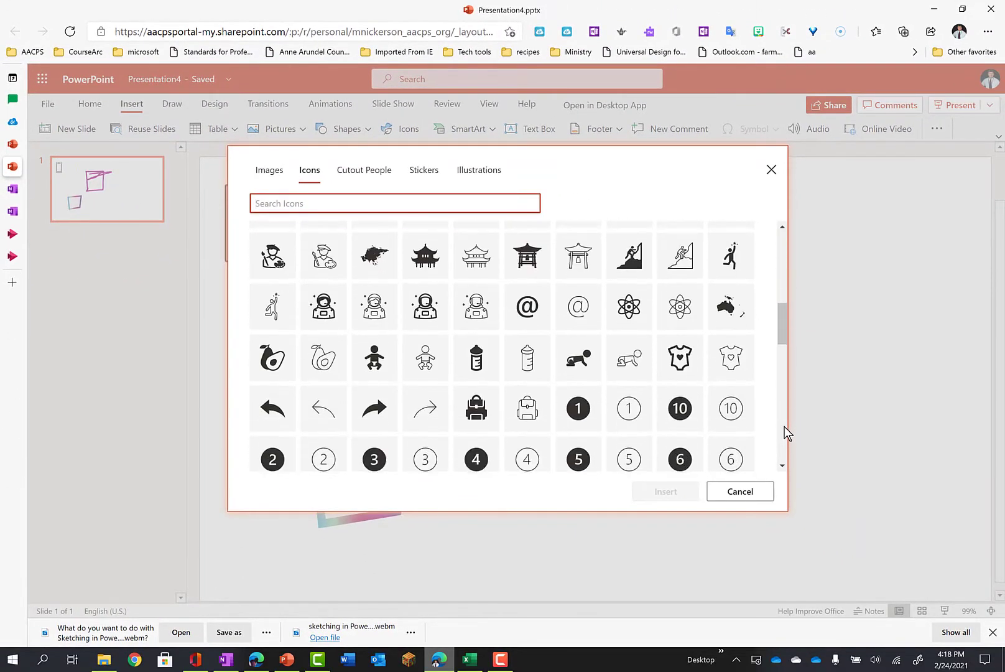
{"action": "scroll", "coordinate": [784, 426], "scroll_direction": "down", "scroll_amount": 10}
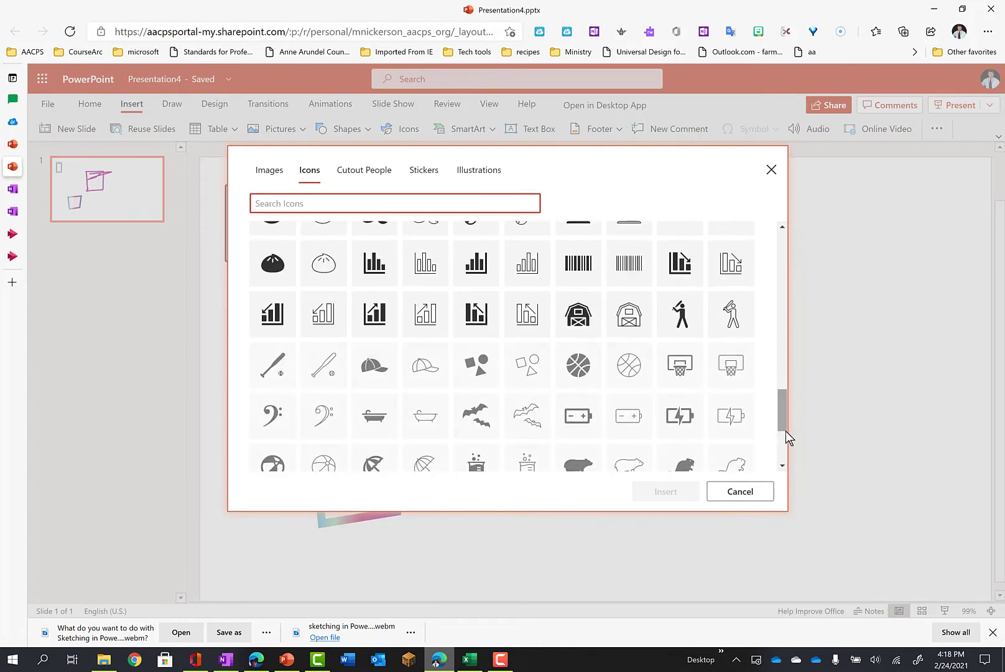
{"action": "scroll", "coordinate": [785, 430], "scroll_direction": "down", "scroll_amount": 10}
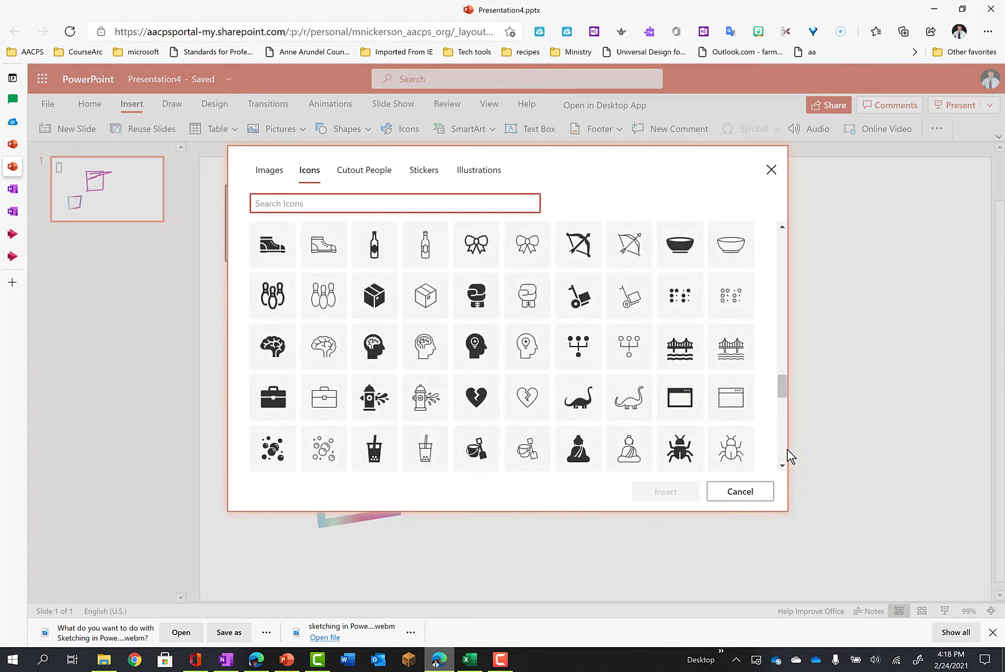
{"action": "scroll", "coordinate": [787, 456], "scroll_direction": "down", "scroll_amount": 5}
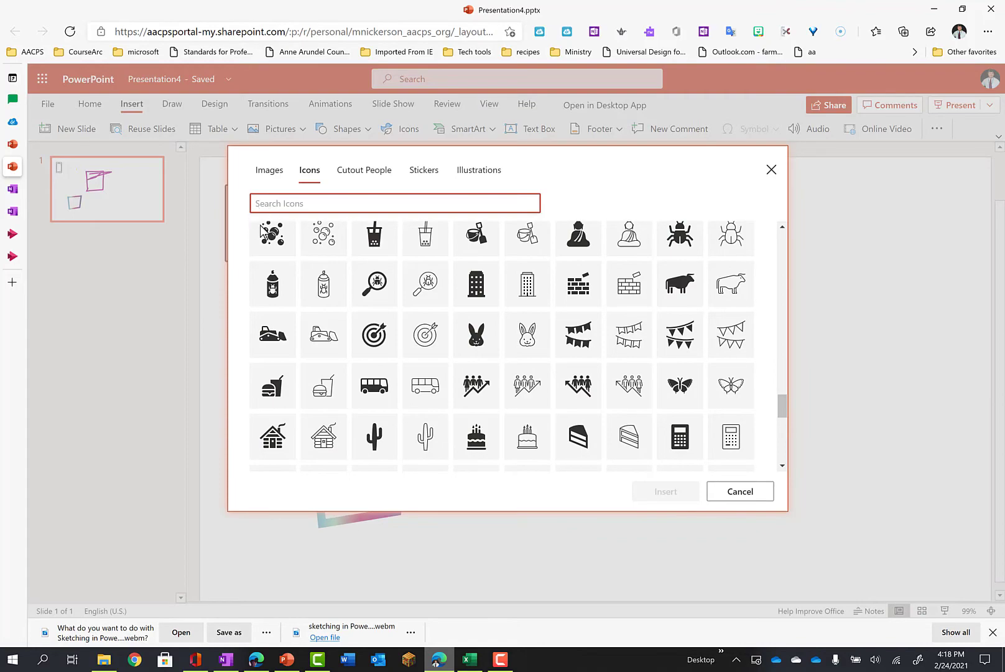
{"action": "left_click", "coordinate": [746, 490]}
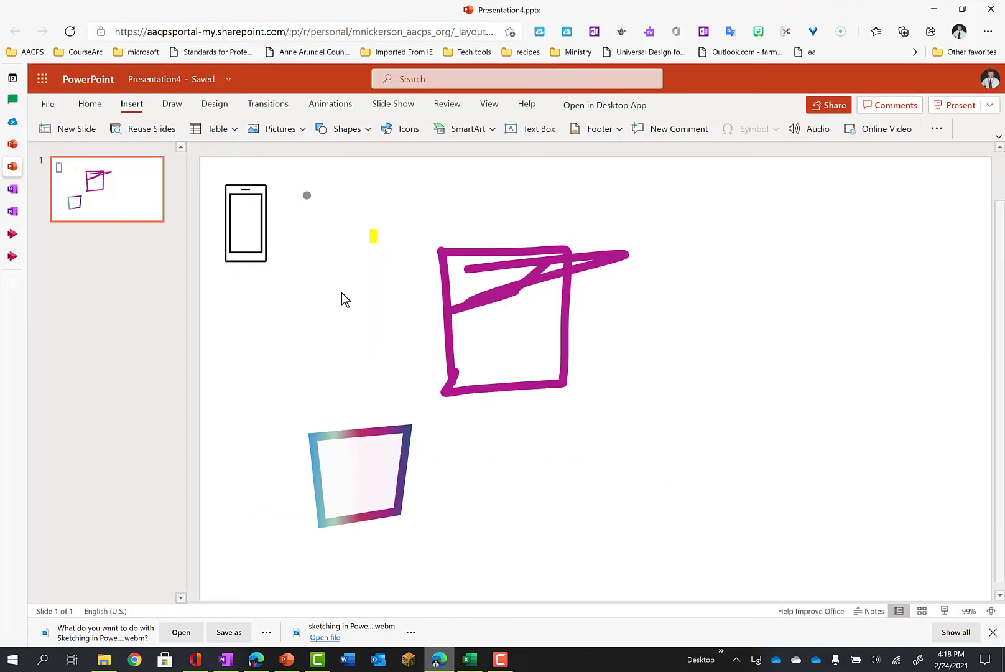
Draw a thin Gray pen line running into the magenta box.
{"action": "left_click", "coordinate": [212, 132]}
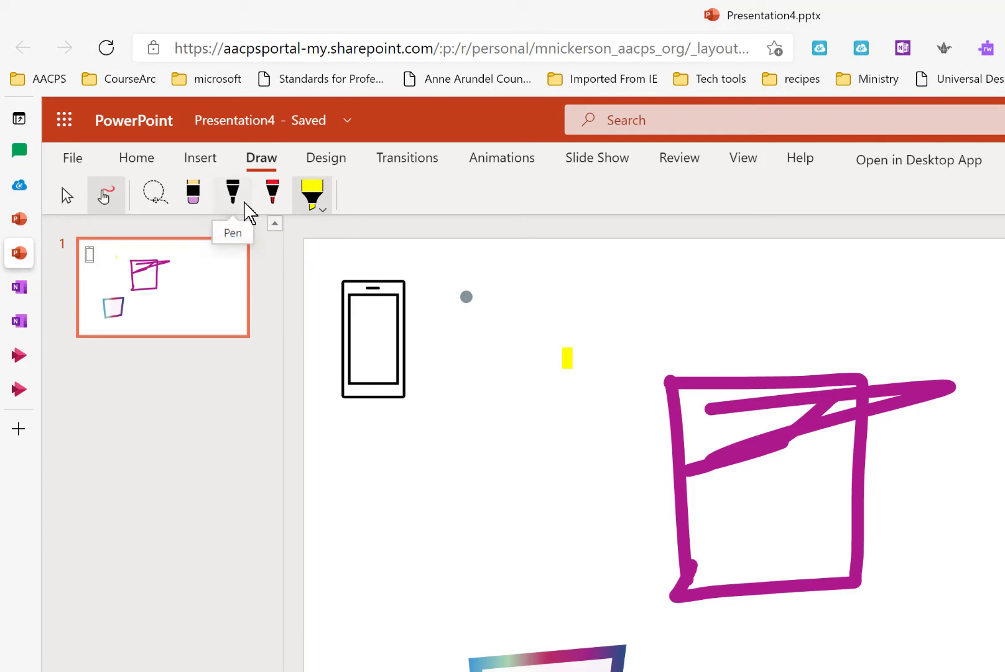
{"action": "left_click", "coordinate": [247, 207]}
{"action": "left_click", "coordinate": [251, 210]}
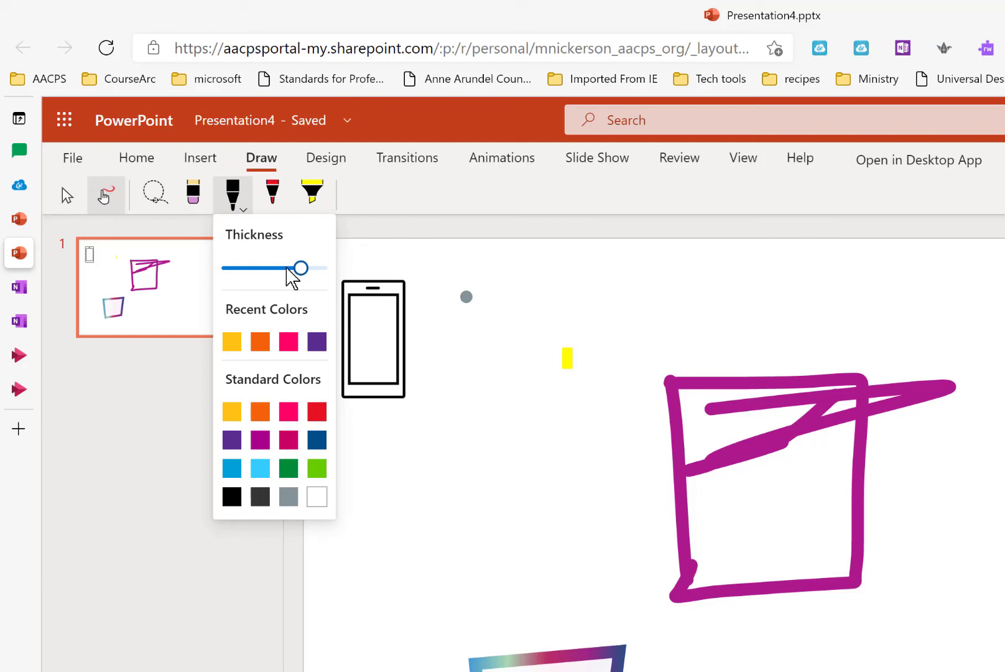
{"action": "left_click", "coordinate": [292, 496]}
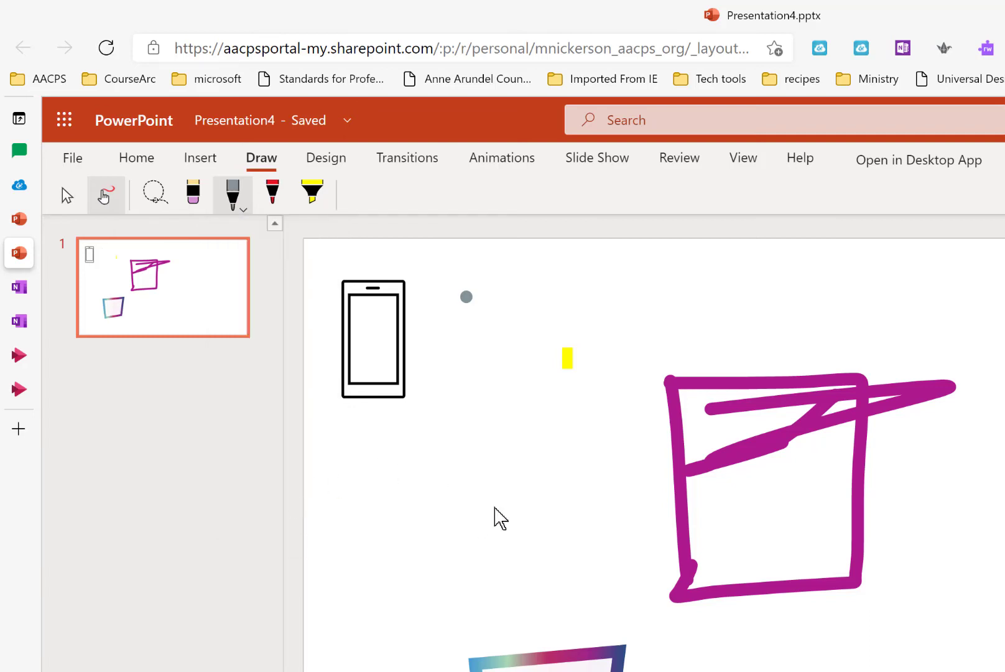
{"action": "left_click_drag", "start_coordinate": [468, 495], "coordinate": [701, 559]}
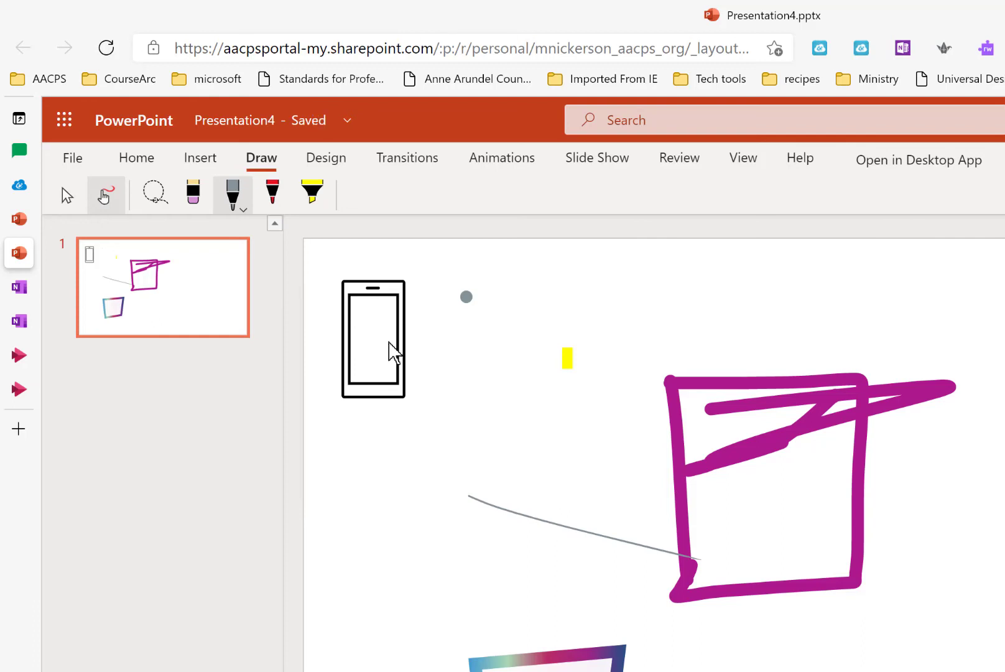
Reduce the yellow highlighter's thickness, leaving the red pen options unchanged.
{"action": "left_click", "coordinate": [273, 200]}
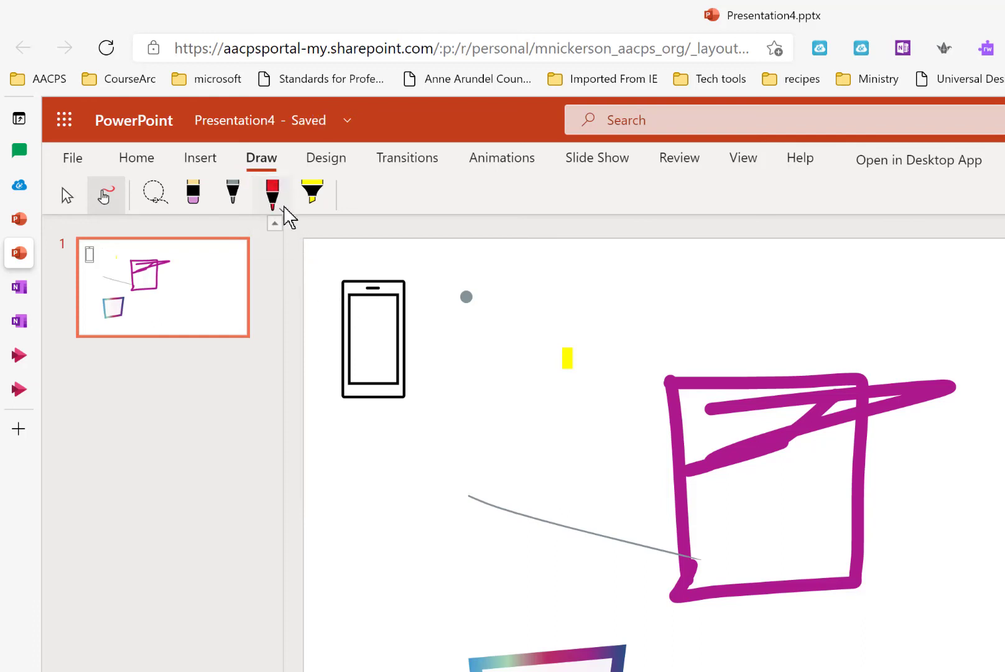
{"action": "left_click", "coordinate": [284, 208]}
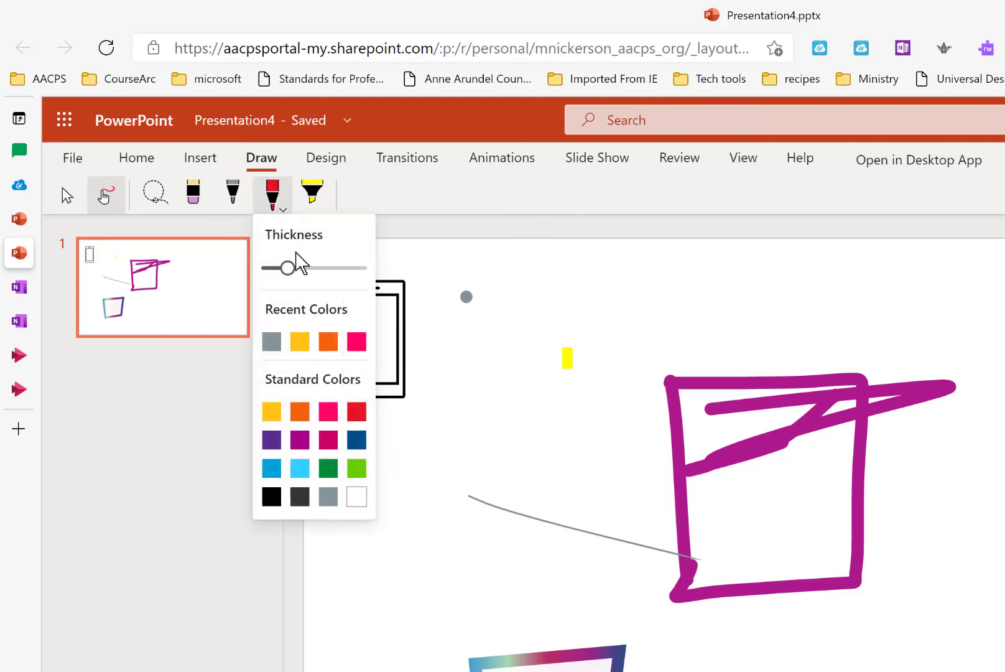
{"action": "left_click", "coordinate": [318, 198]}
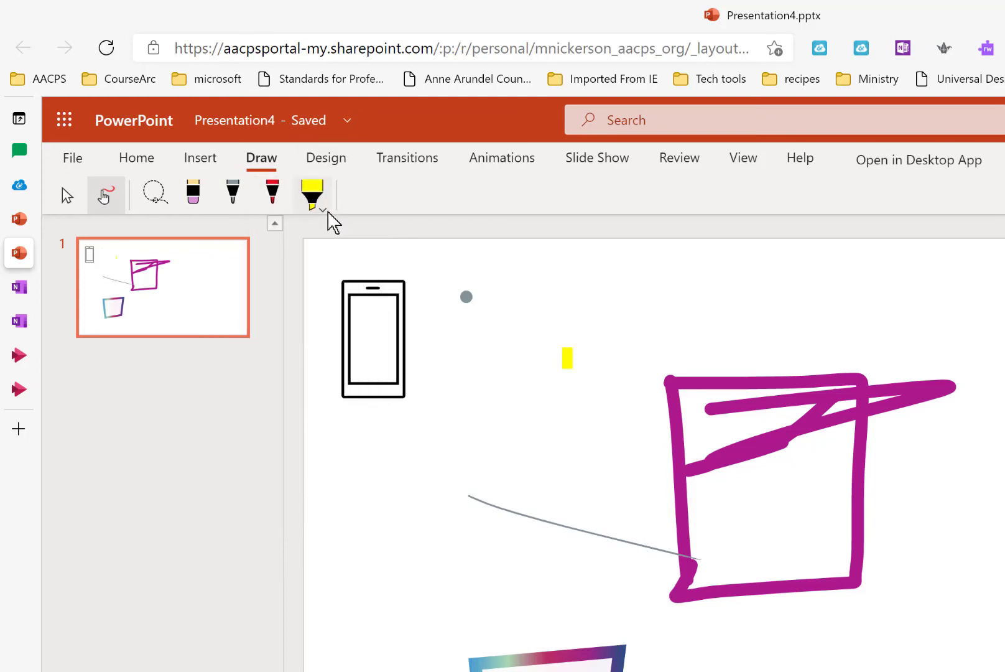
{"action": "left_click", "coordinate": [328, 213]}
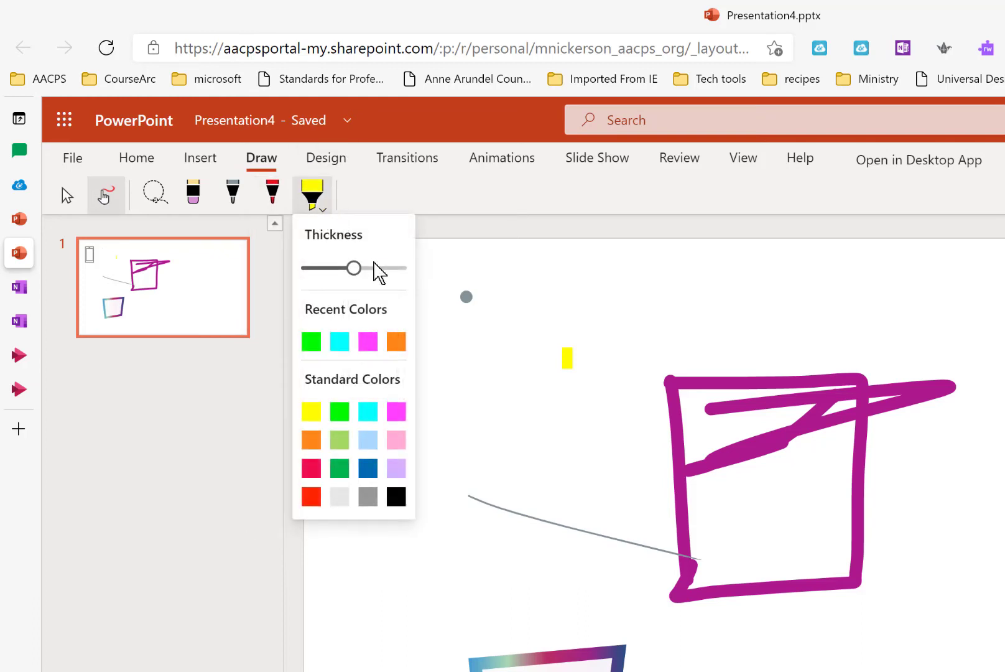
{"action": "left_click_drag", "start_coordinate": [354, 268], "coordinate": [323, 267]}
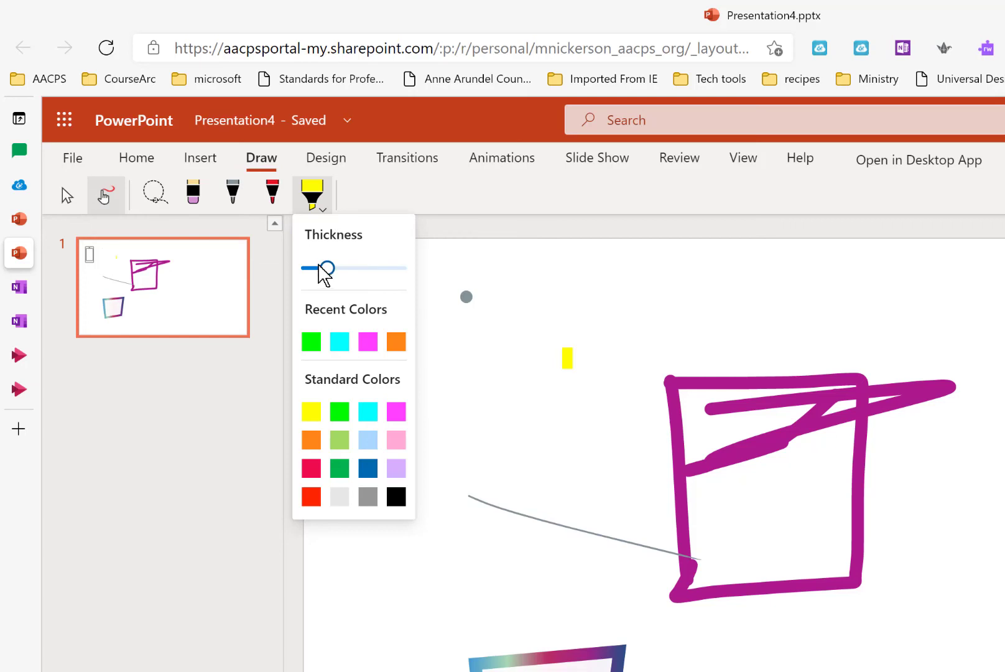
{"action": "left_click", "coordinate": [276, 211]}
{"action": "left_click", "coordinate": [282, 212]}
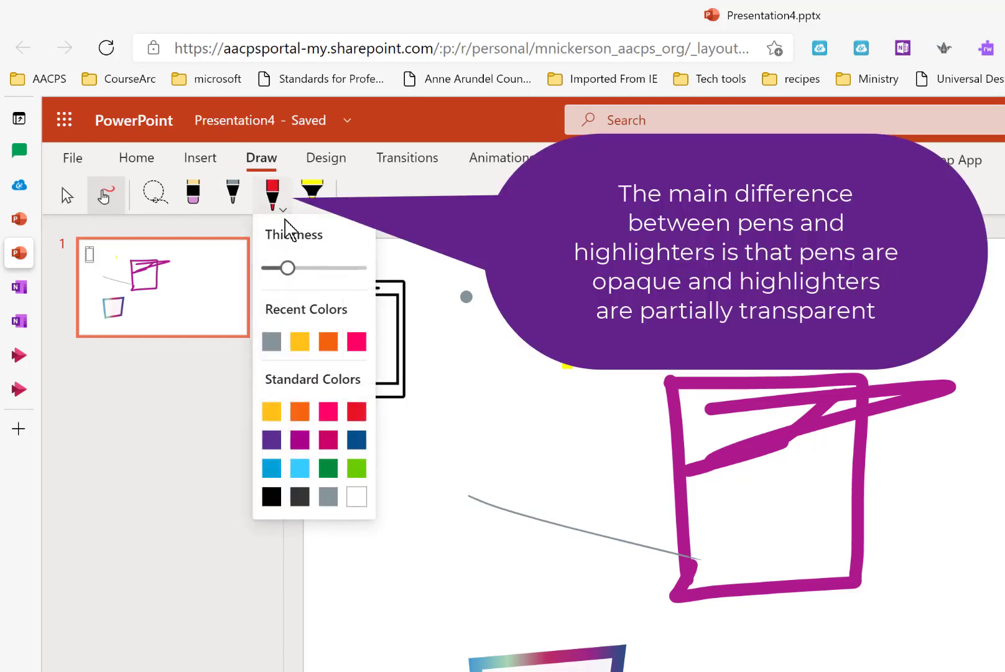
{"action": "left_click", "coordinate": [320, 404]}
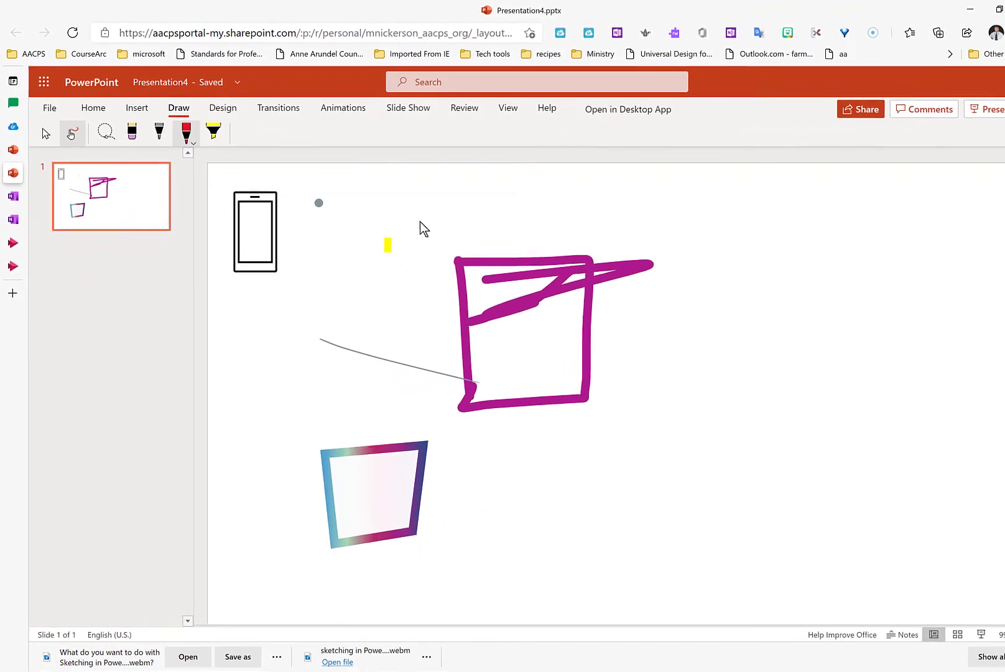
Switch the ribbon to the Insert tab.
{"action": "left_click", "coordinate": [147, 105]}
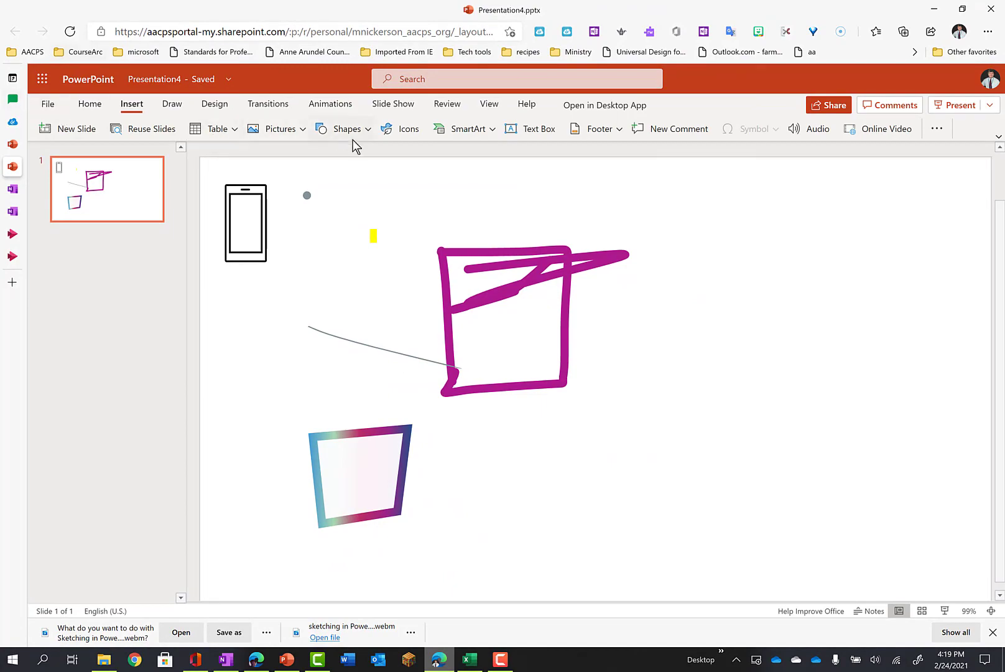